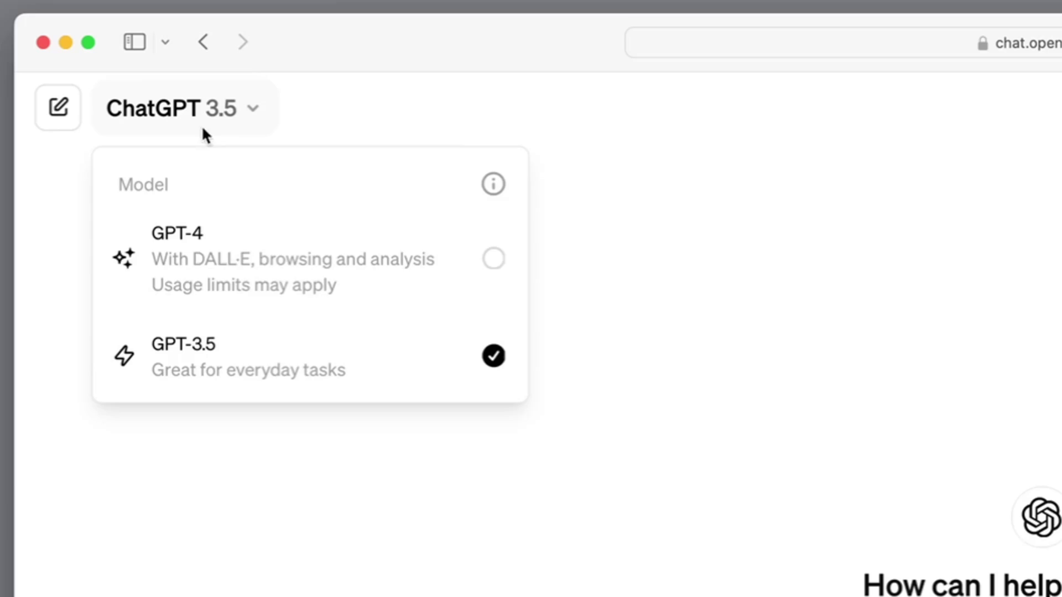
- Switch ChatGPT to GPT-4 and type 'Create a flappy bird game' as a message
left_click(349, 282)
left_click(383, 551)
type("d")
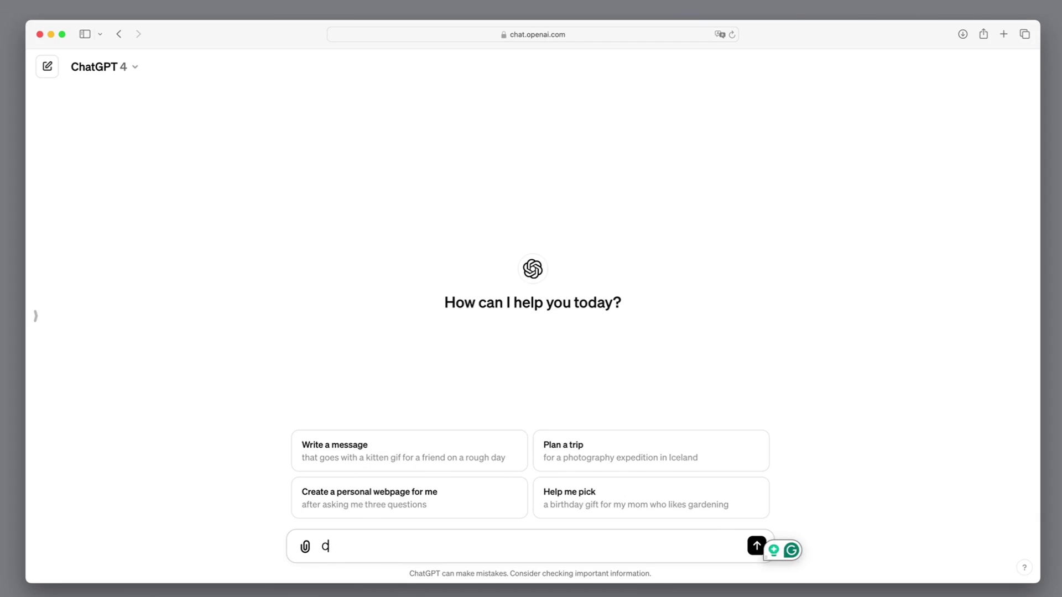
key("BackSpace")
type("Create a flappy bird game")
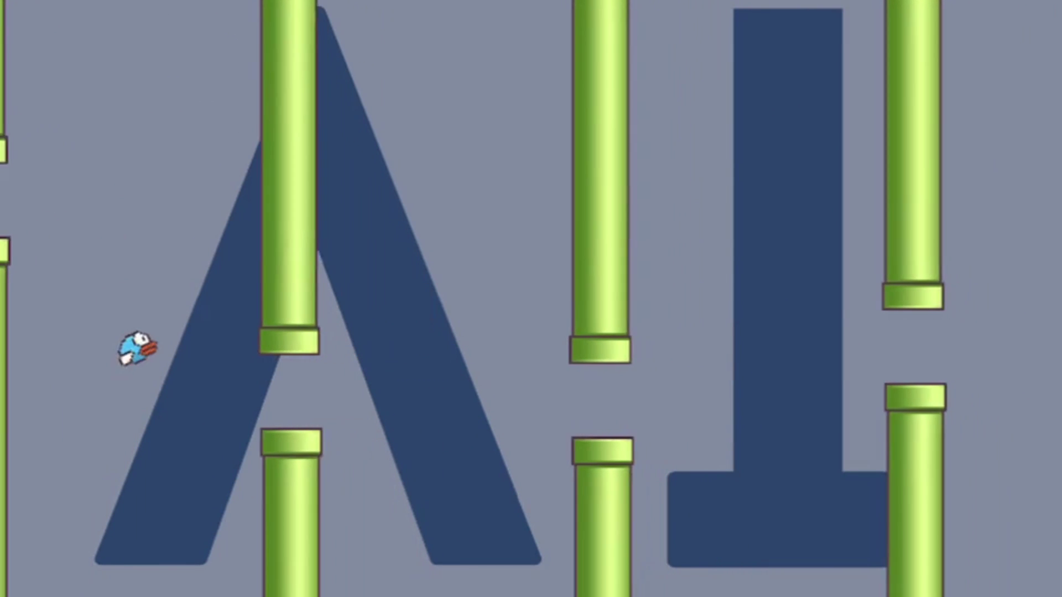
- Flap the bird in play mode, paste the BirdController script into Bird.cs, and stop the game
key("space")
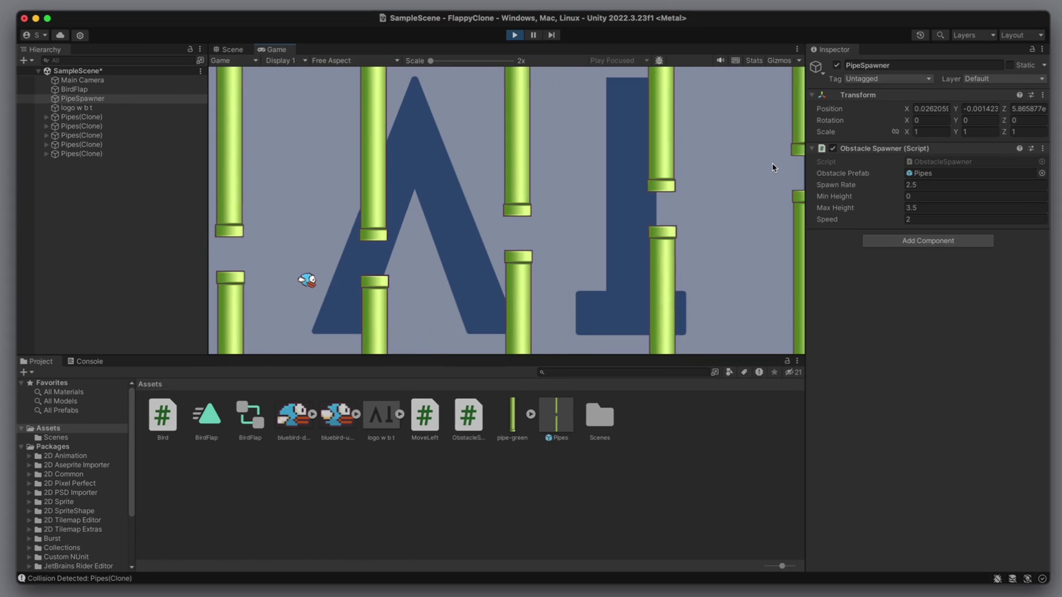
key("space")
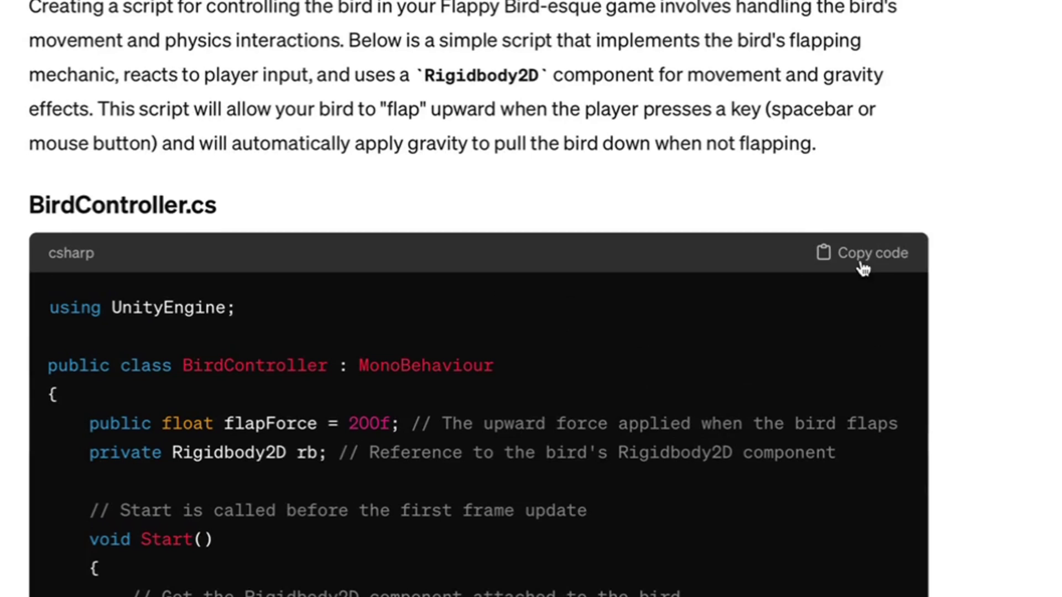
left_click(873, 255)
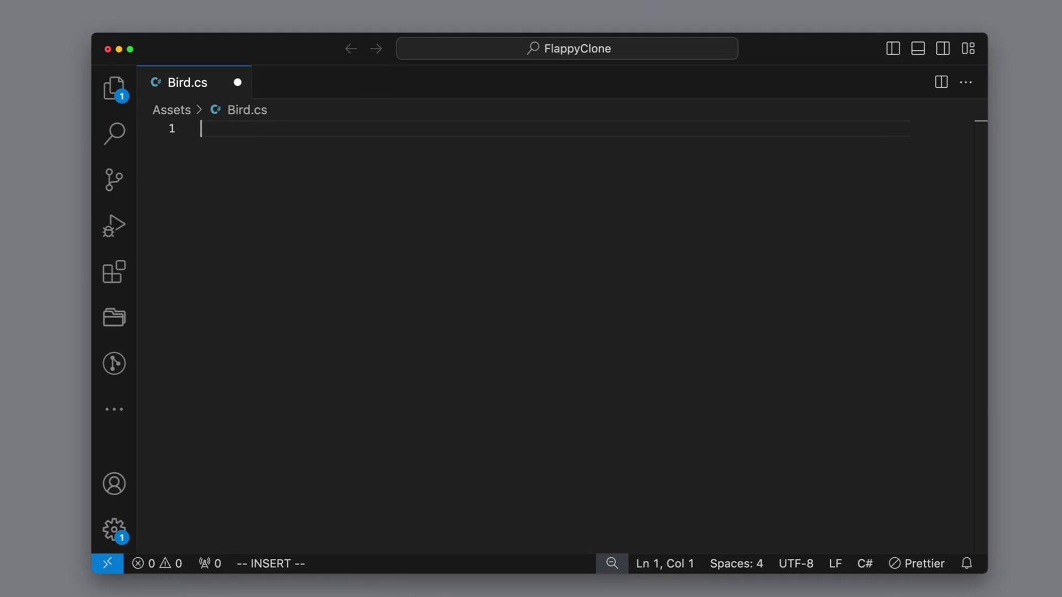
key("super+v")
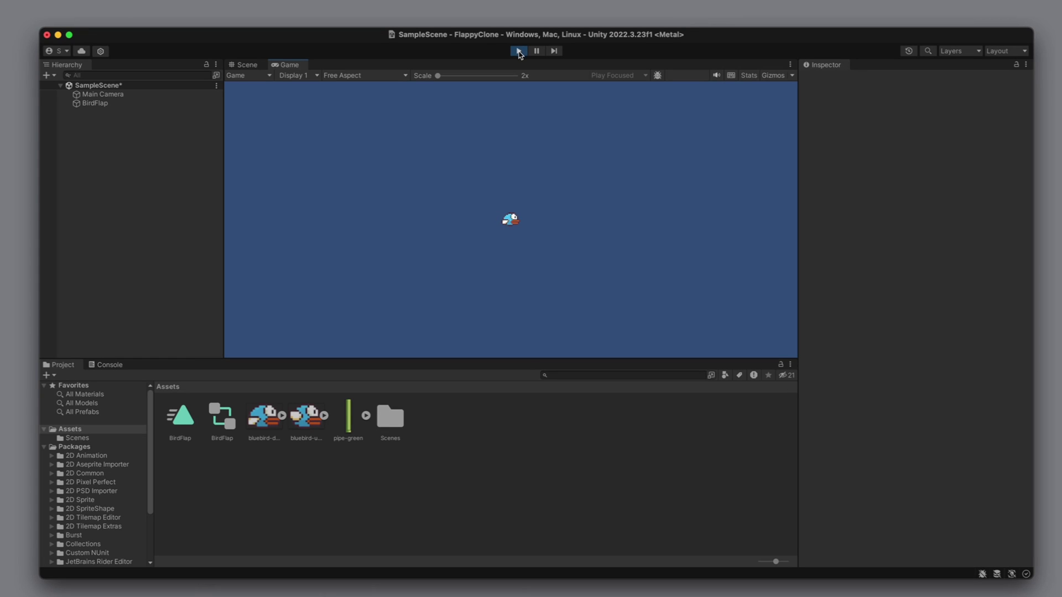
left_click(519, 51)
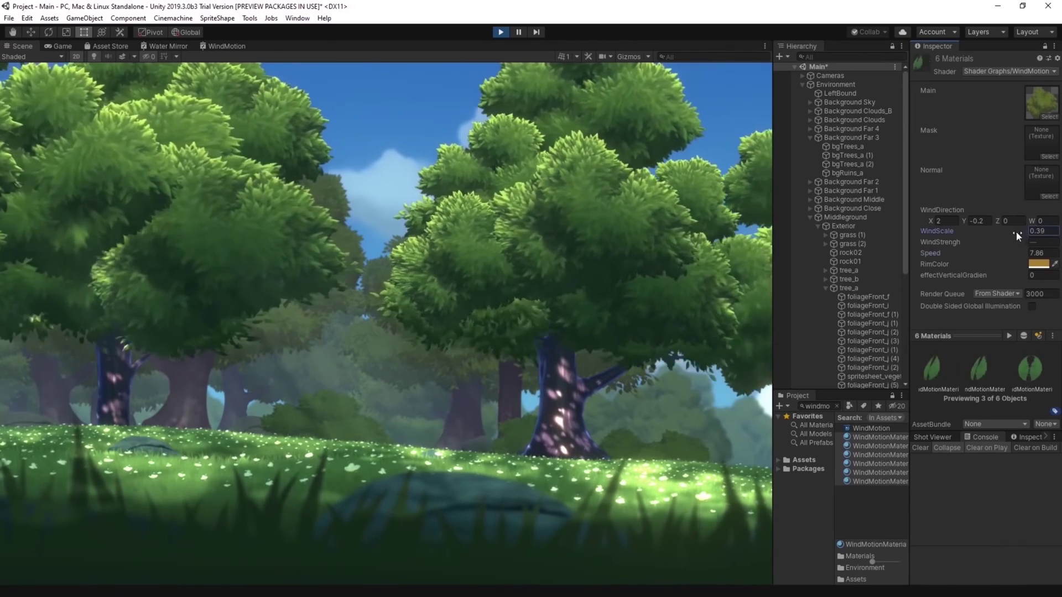
- Set a new RimColor, install Unity Hub, start a new project, and open bluebird-downflap.png
left_click(1038, 264)
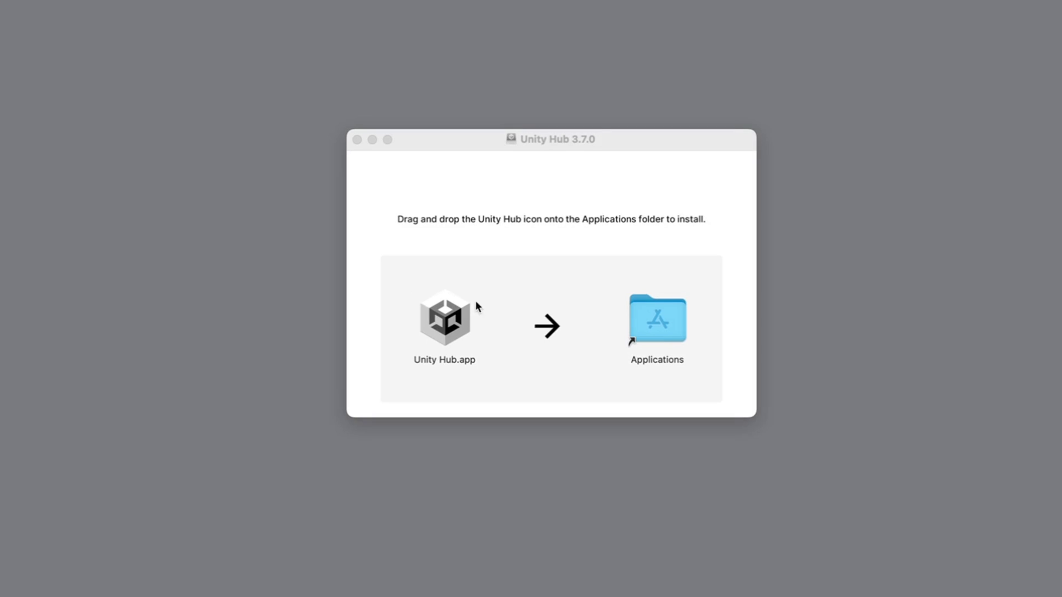
left_click_drag(474, 308, 658, 326)
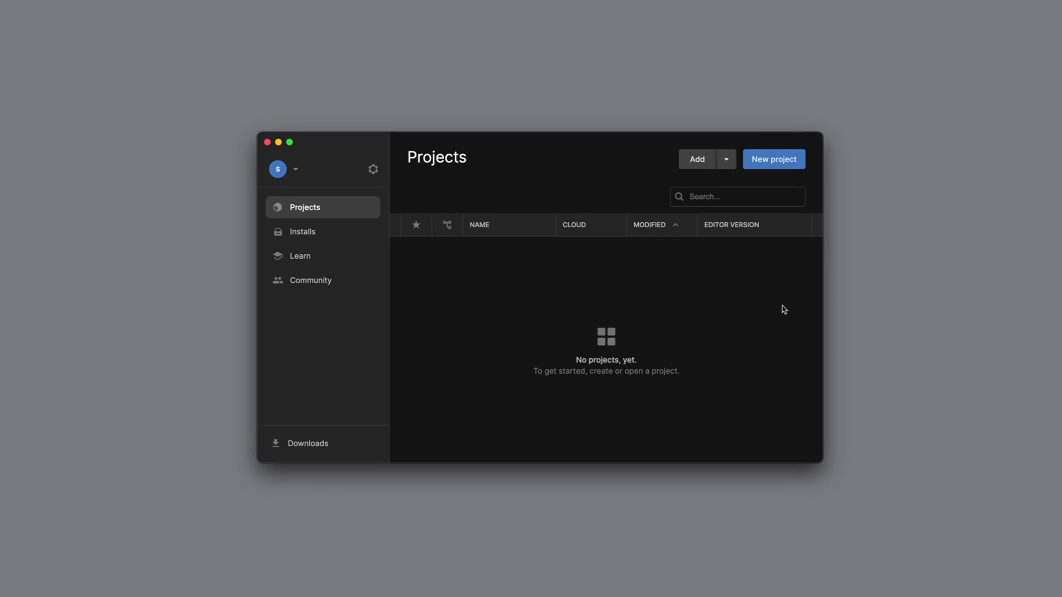
left_click(774, 159)
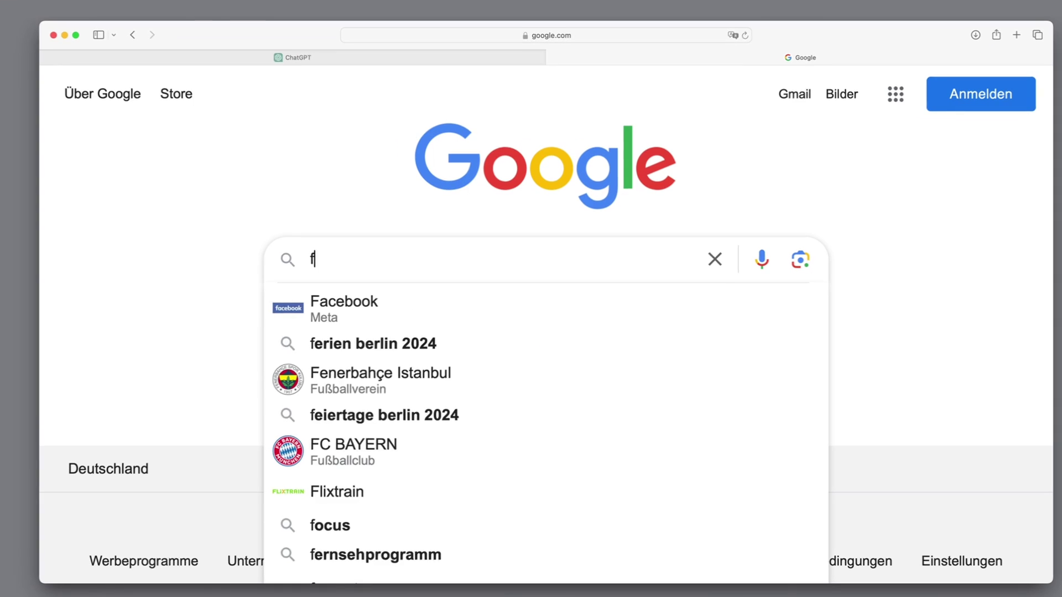
type("lappy bird assets")
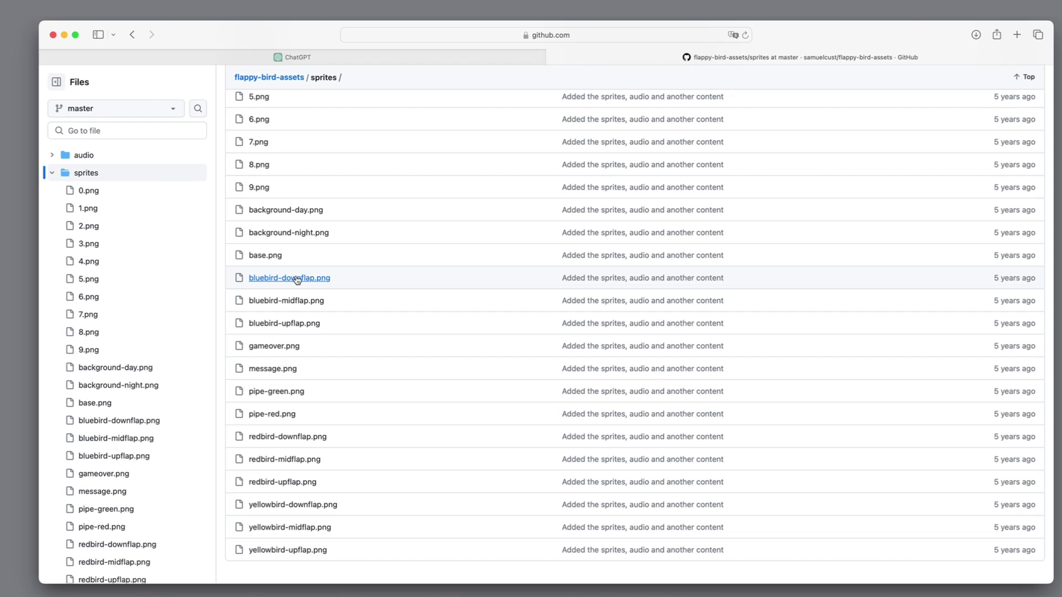
left_click(294, 277)
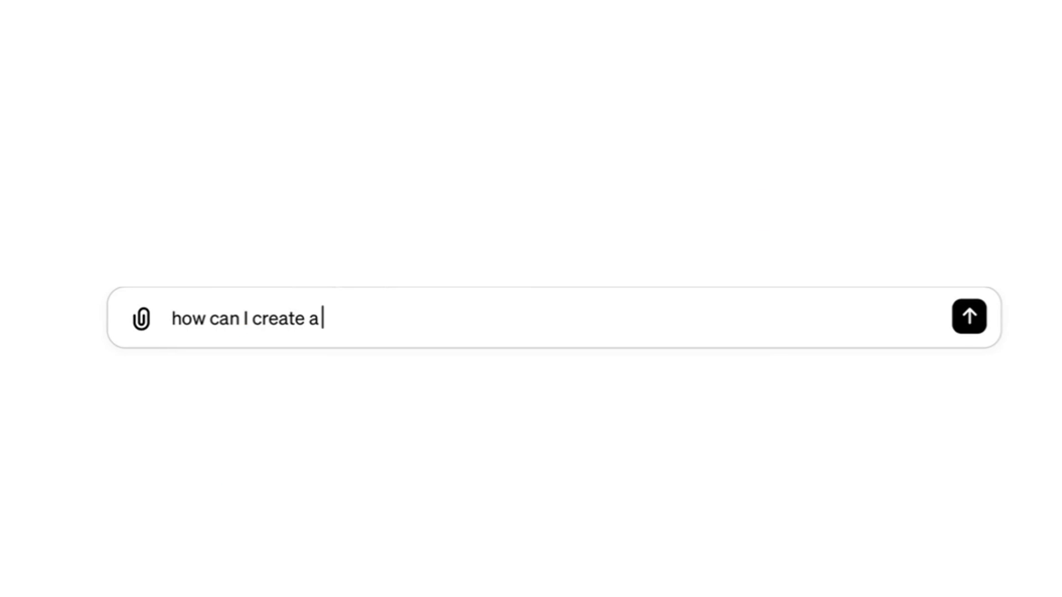
type("animation bet")
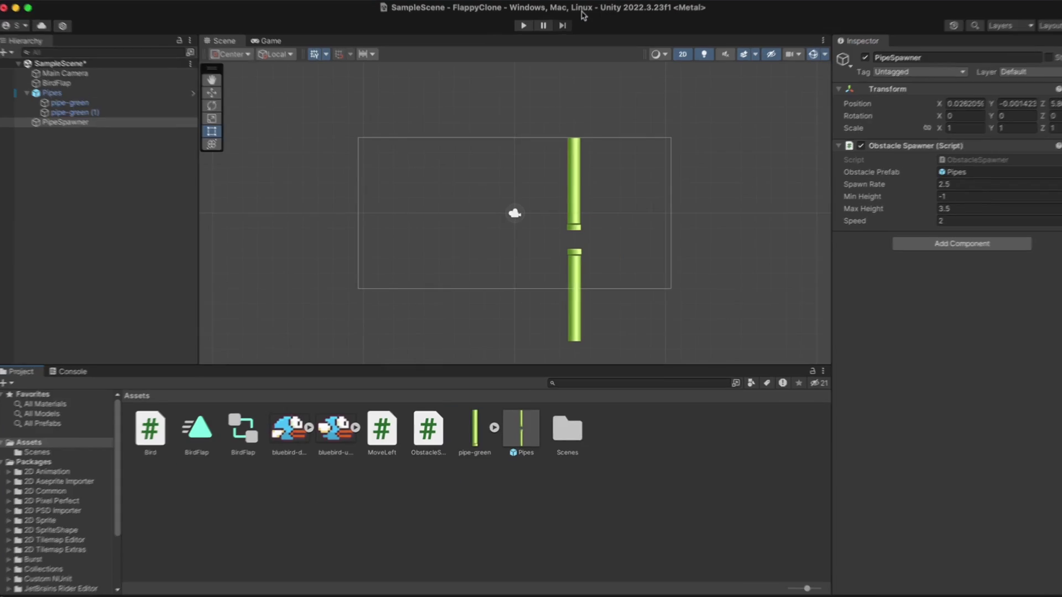
- Play the game, flap the bird, and paste the BirdController code into Bird.cs
left_click(524, 51)
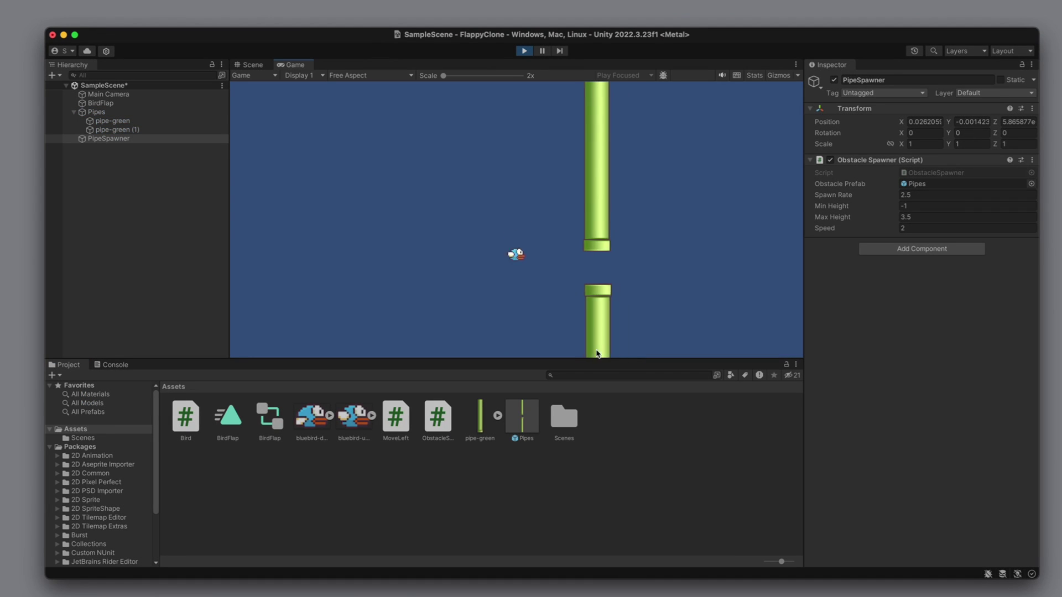
key("space")
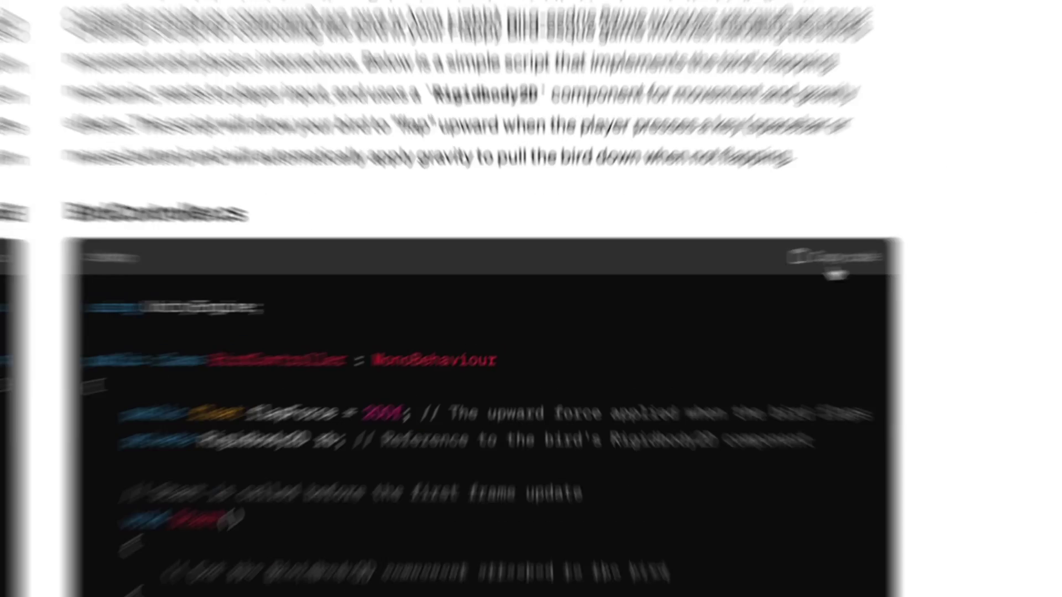
left_click(873, 255)
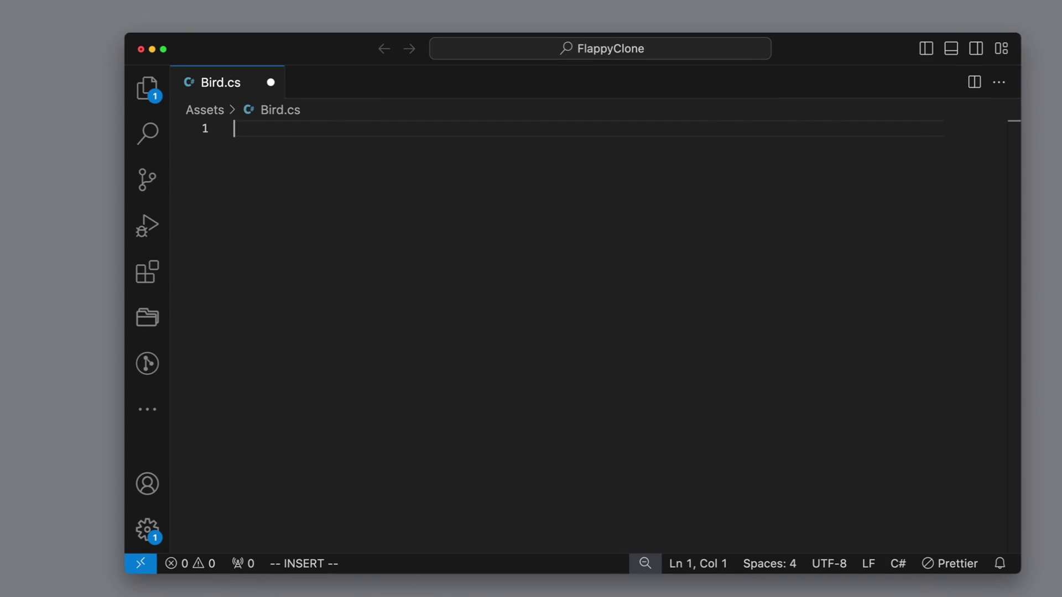
key("super+v")
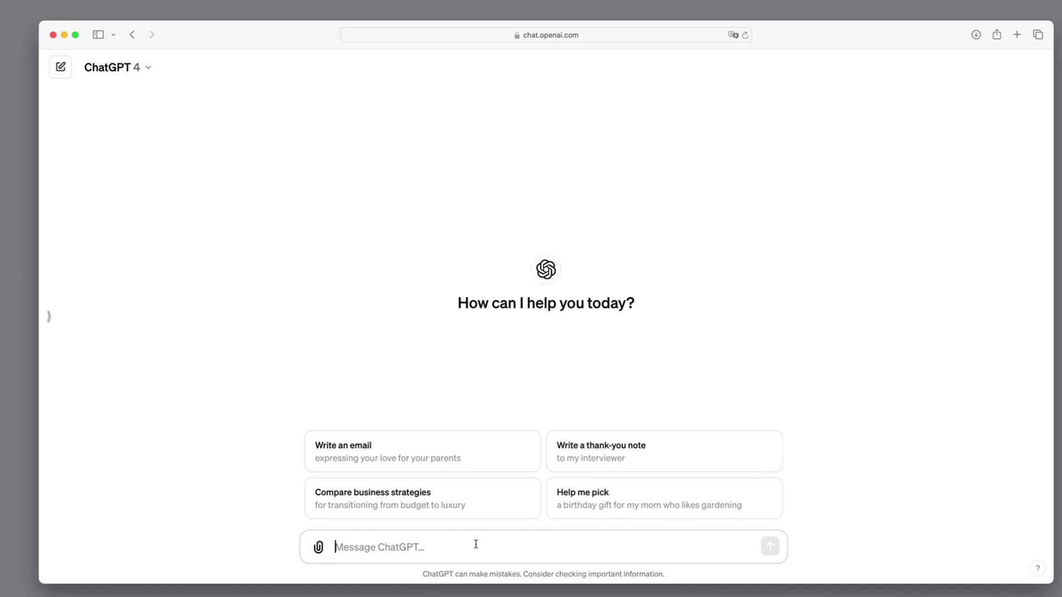
- Paste the detailed Flappy Bird specification into ChatGPT, send it, and review the returned Unity guide
key("super+v")
scroll(480, 544, "up", 5)
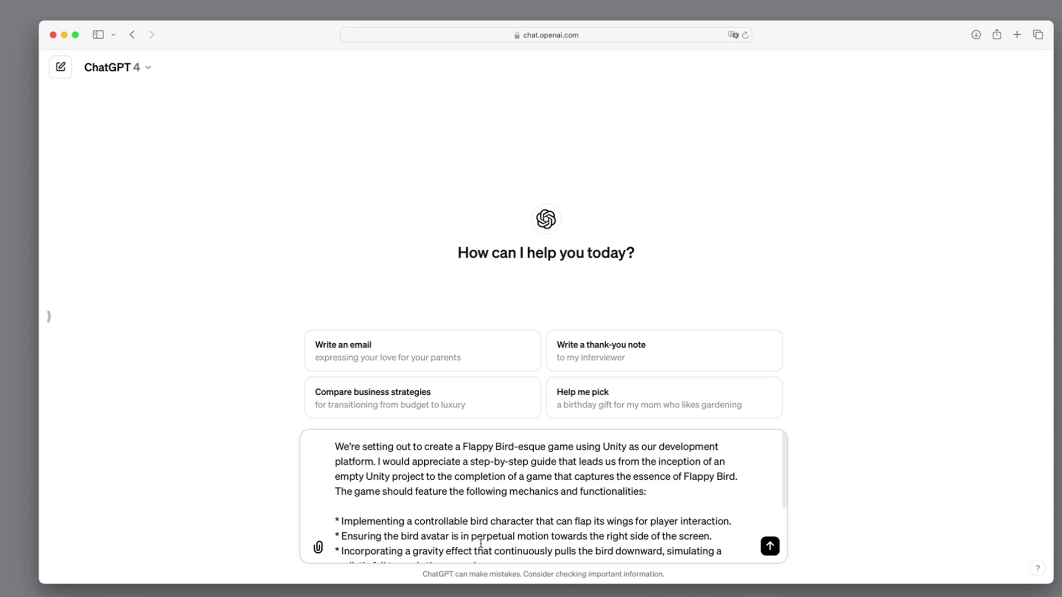
scroll(480, 544, "down", 5)
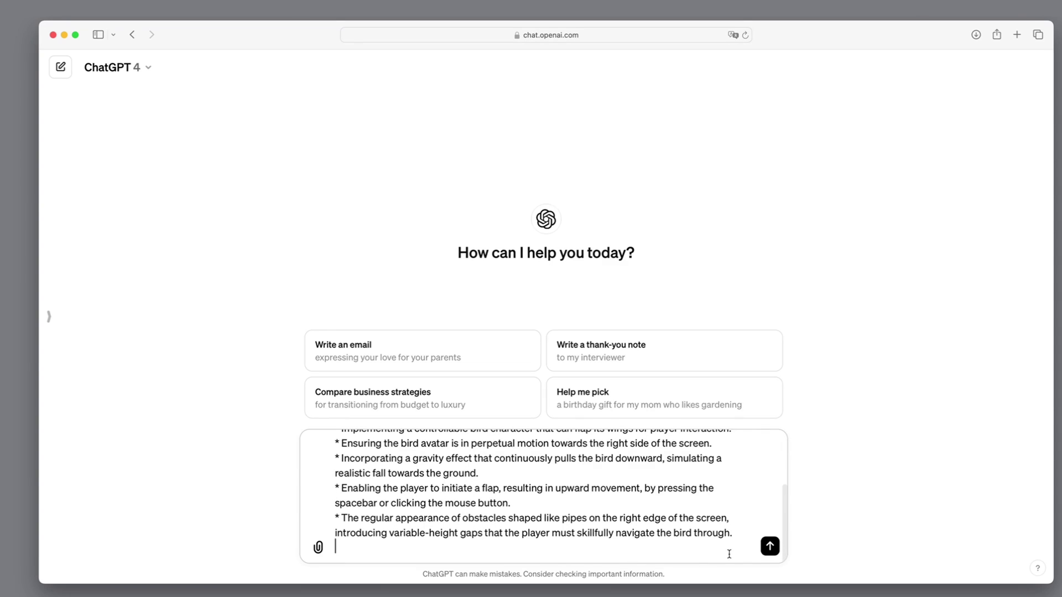
key("Return")
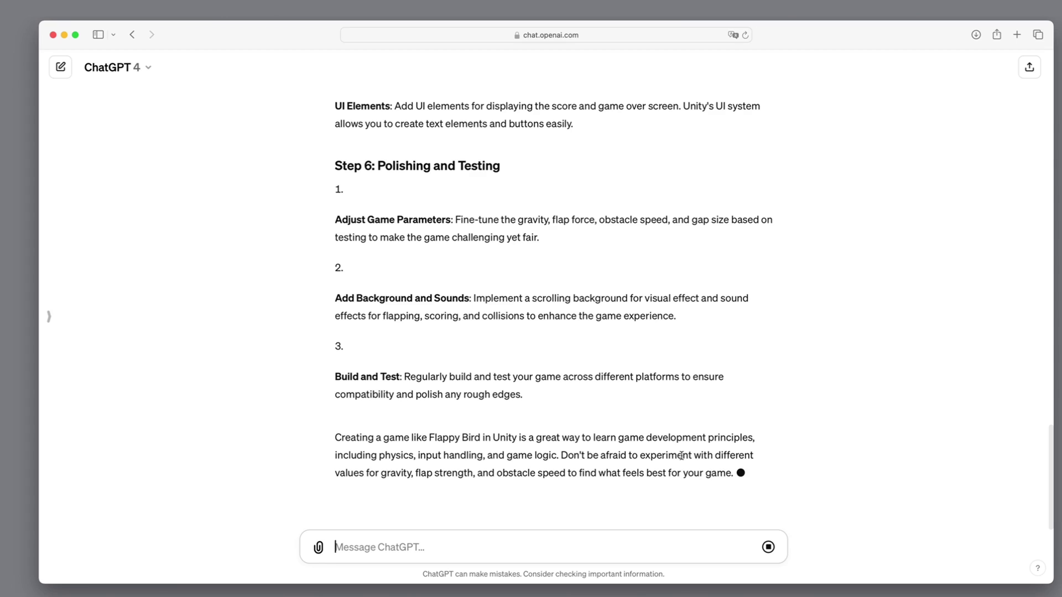
scroll(681, 456, "up", 20)
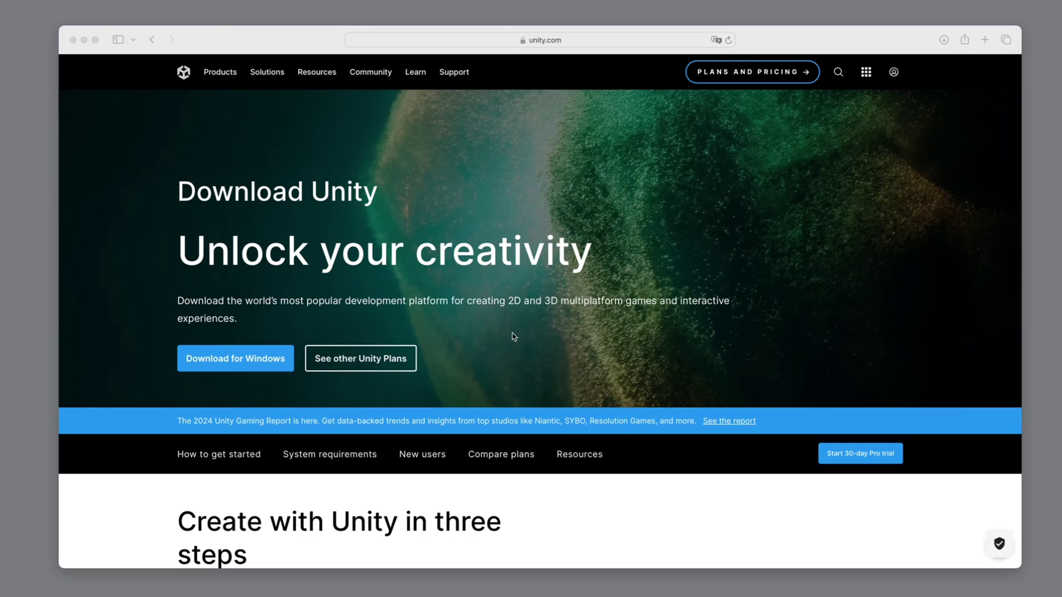
- Download Unity Hub for Mac, accept the Terms of Service, and drag it into Applications
left_click(650, 220)
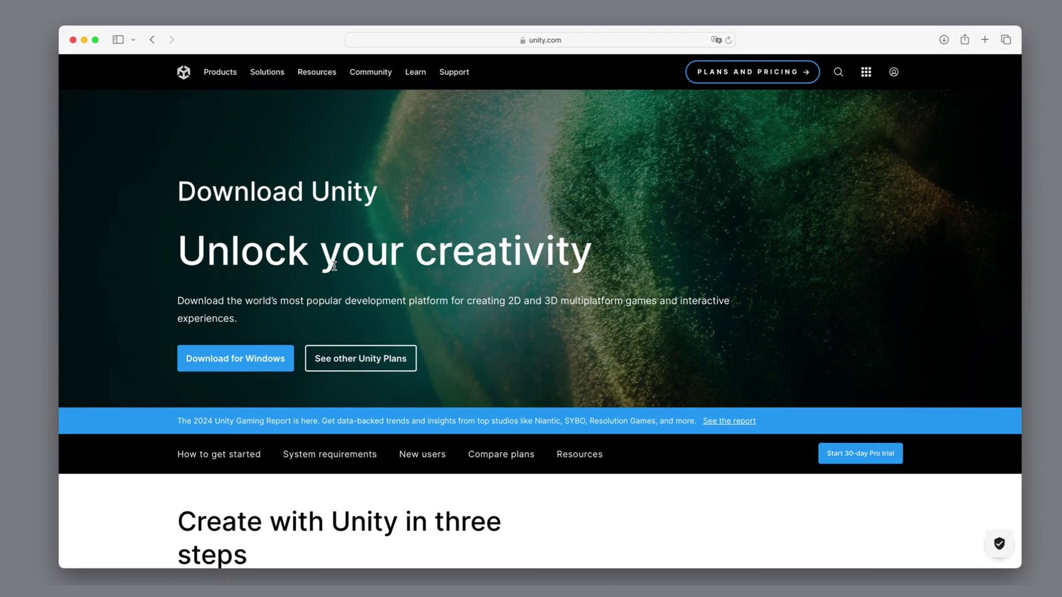
scroll(335, 266, "down", 10)
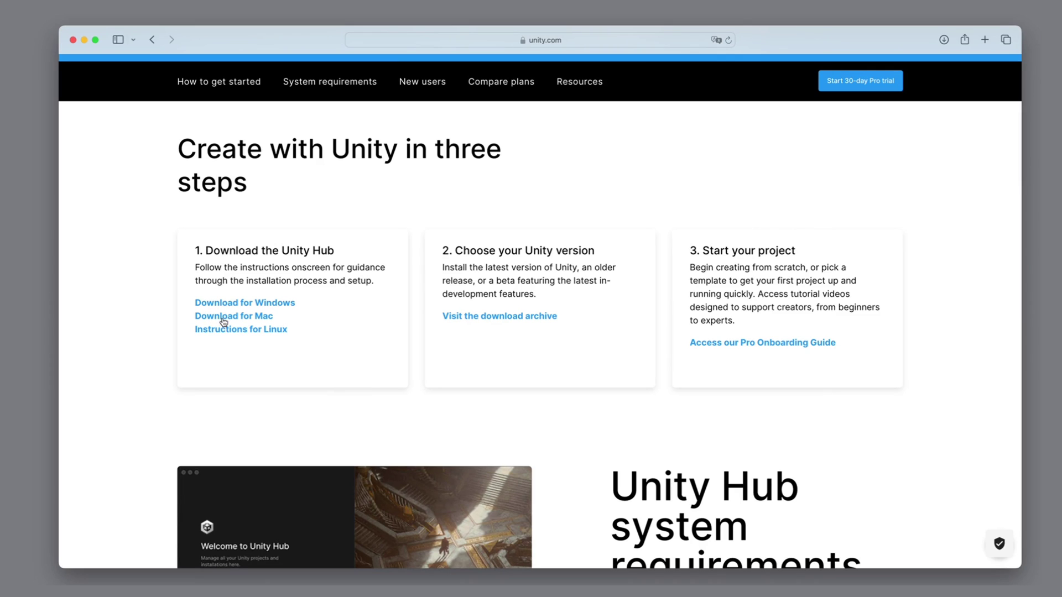
left_click(225, 317)
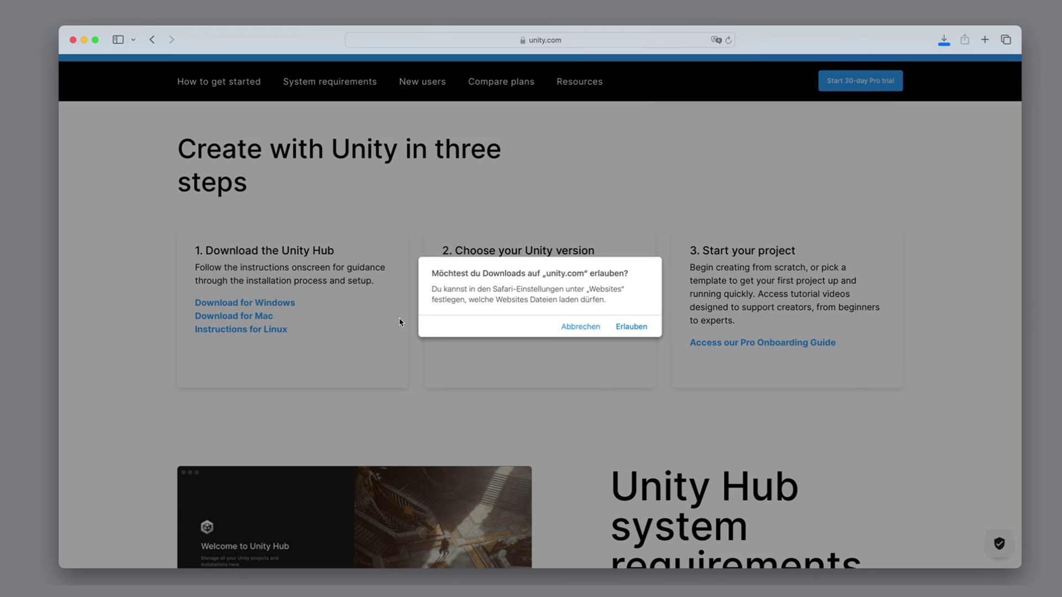
left_click(633, 327)
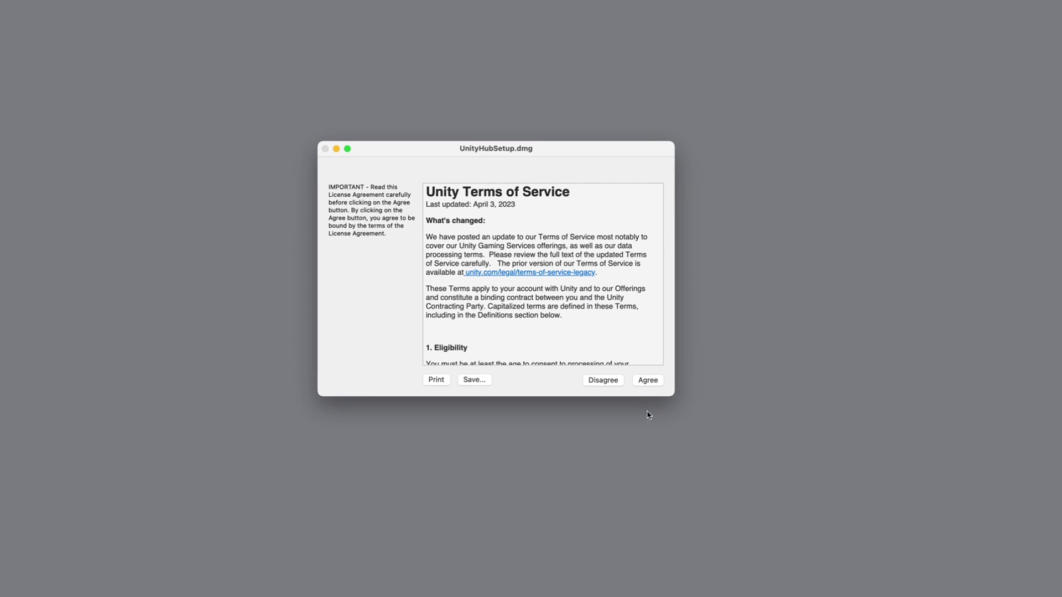
left_click(650, 382)
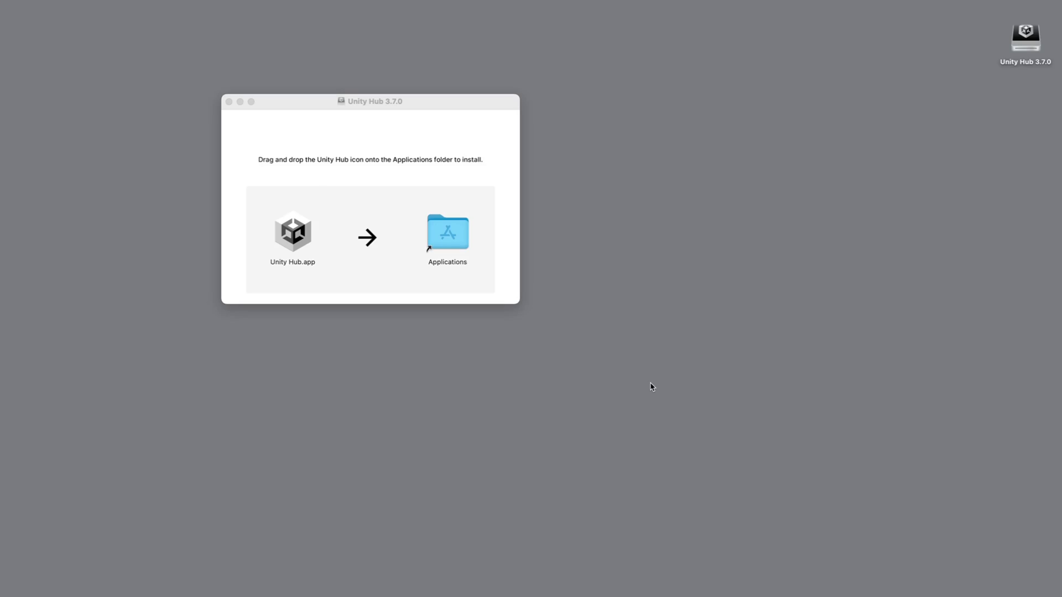
left_click_drag(303, 234, 448, 232)
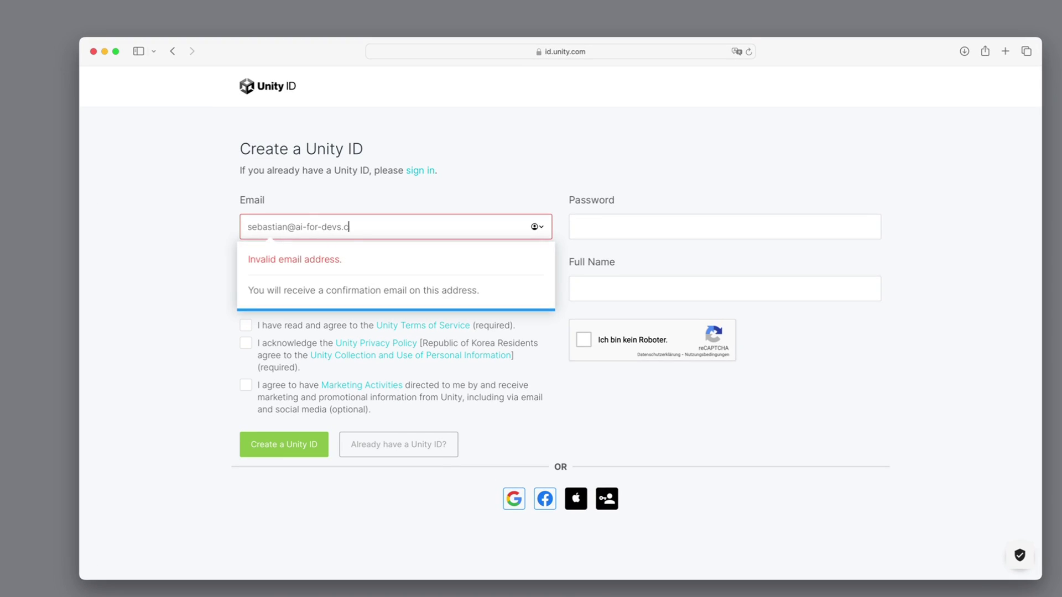
- Accept the suggested strong password, enter the username and full name, agree to the terms, and submit
key("Tab")
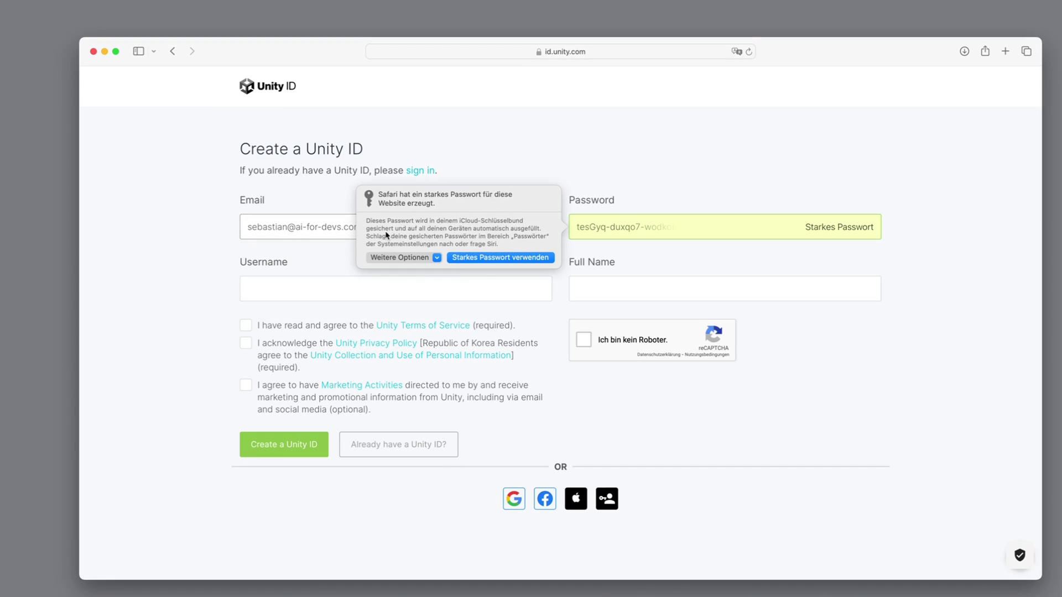
left_click(467, 258)
left_click(428, 288)
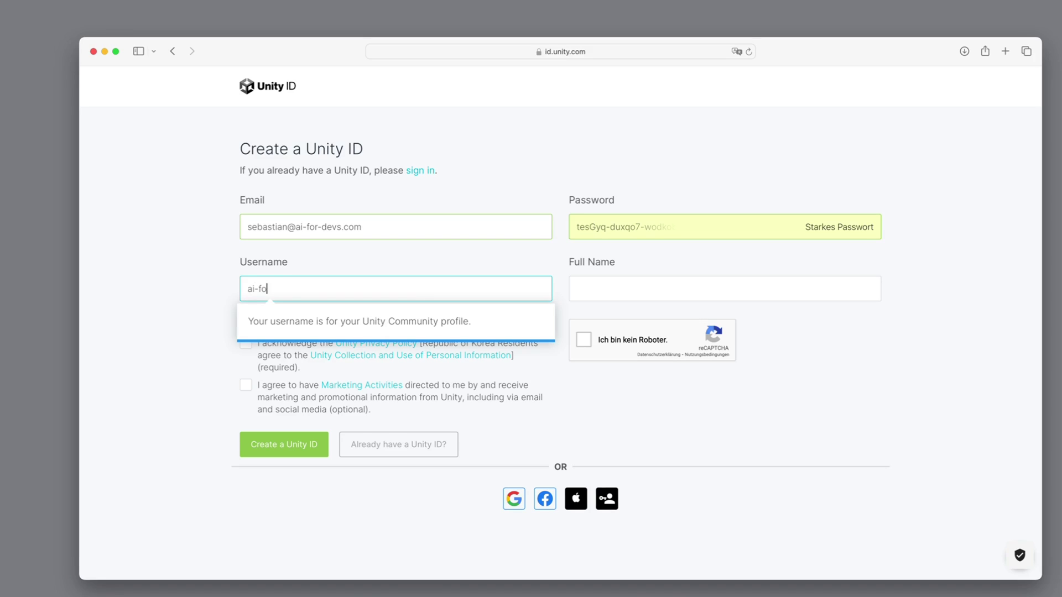
key("Tab")
type("Sebastian")
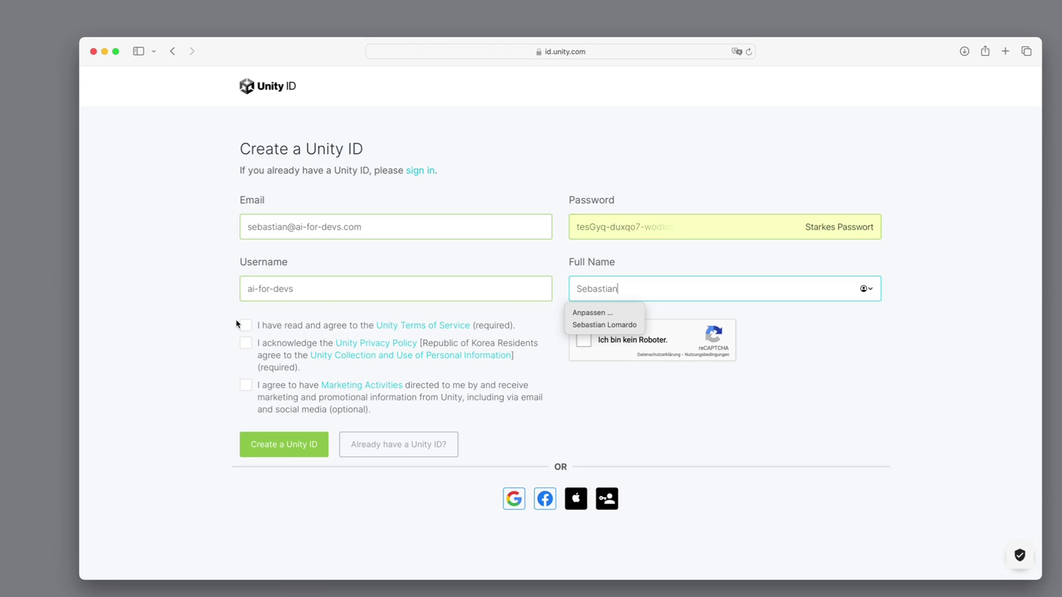
left_click(246, 325)
left_click(267, 448)
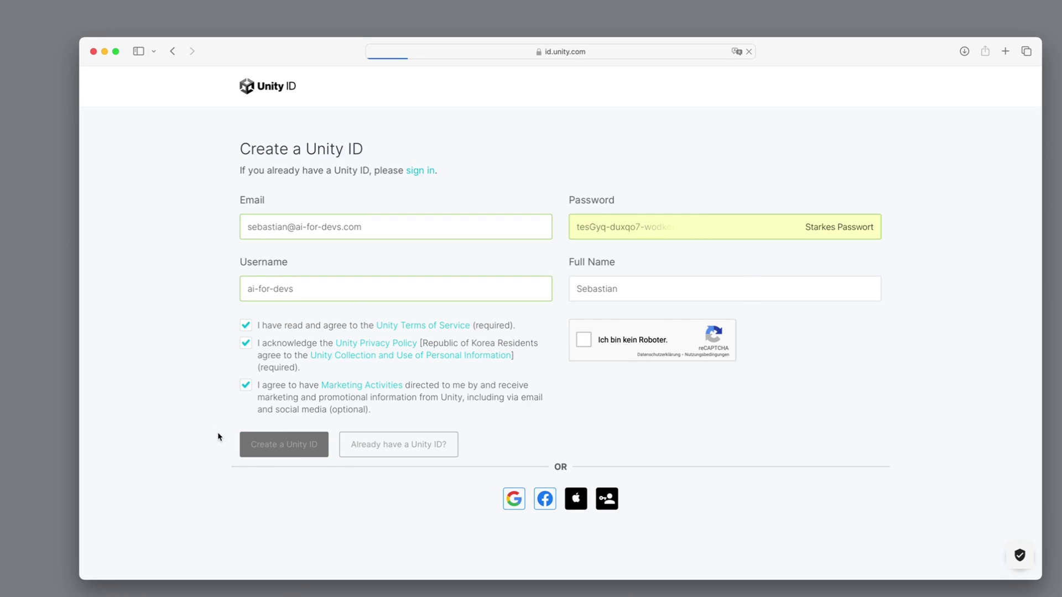
- Solve the reCAPTCHA by marking the motorcycle tiles, then submit to create the Unity ID
left_click(583, 385)
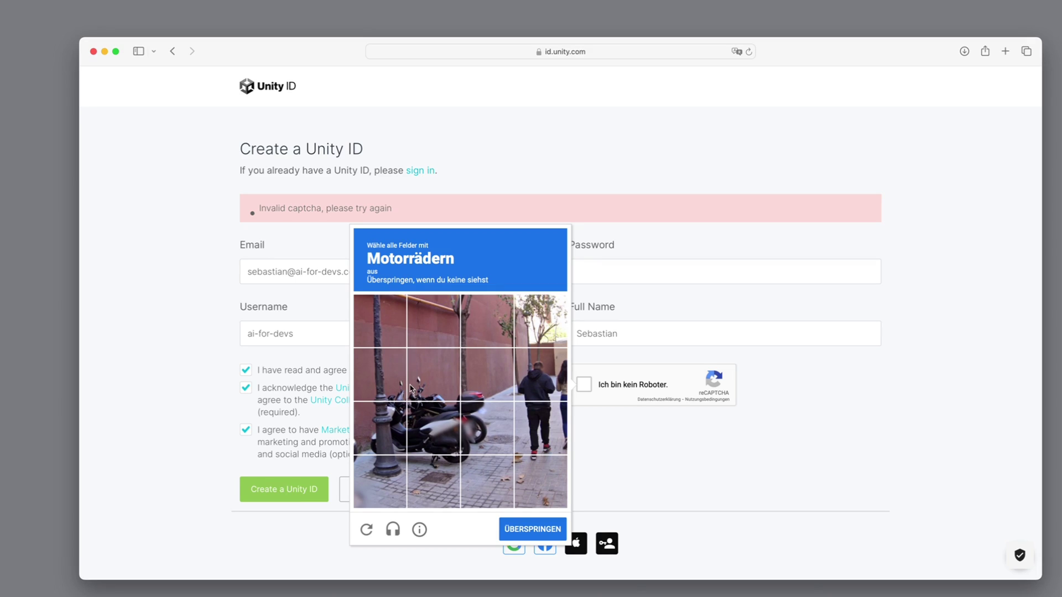
left_click(412, 390)
left_click(387, 387)
left_click(487, 375)
left_click(487, 429)
left_click(380, 429)
left_click(533, 530)
left_click(435, 375)
left_click(380, 375)
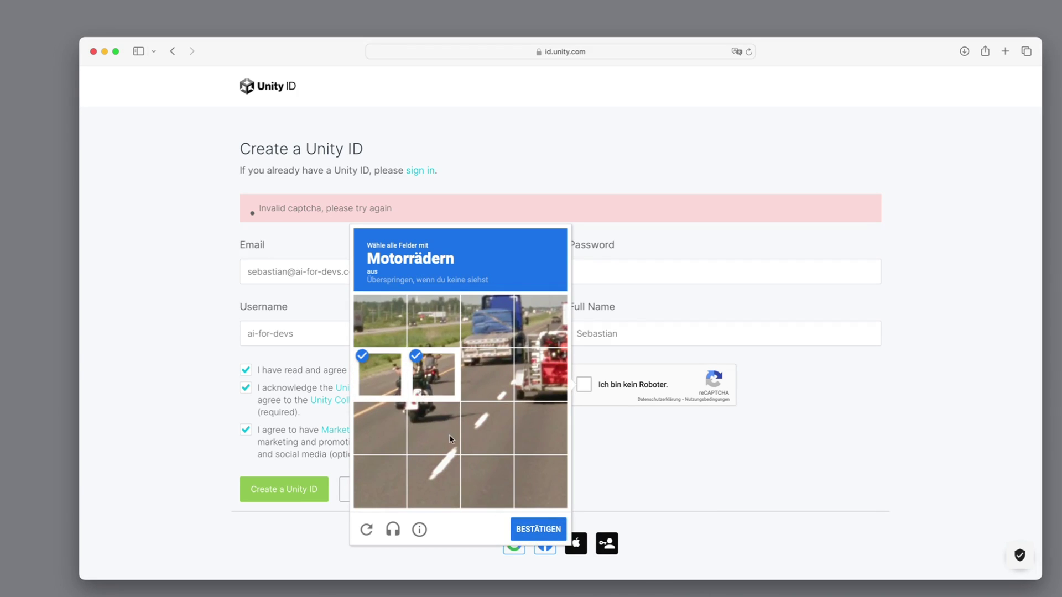
left_click(434, 429)
left_click(435, 321)
left_click(539, 530)
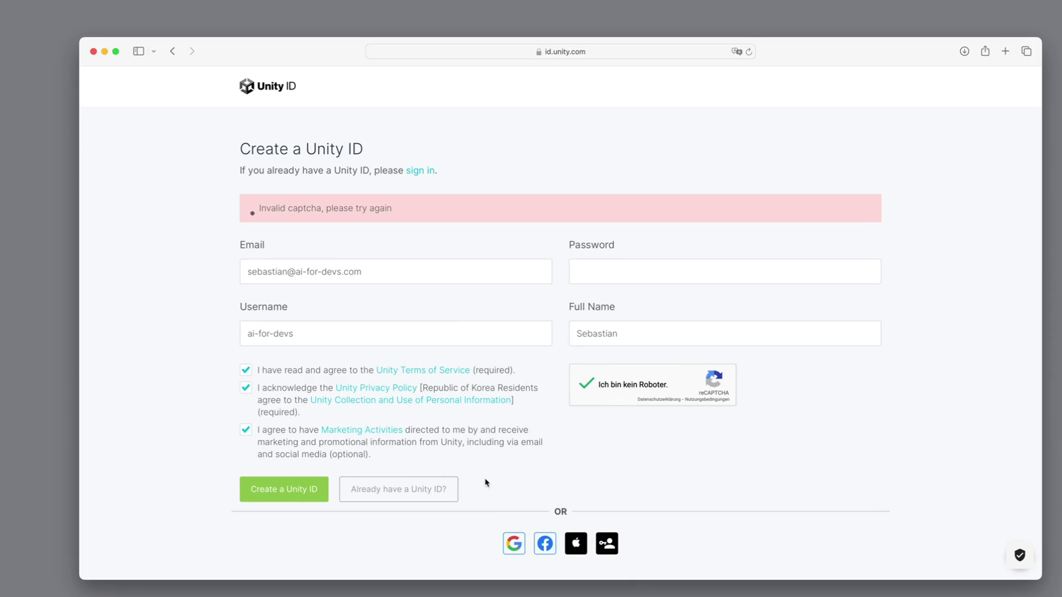
left_click(296, 490)
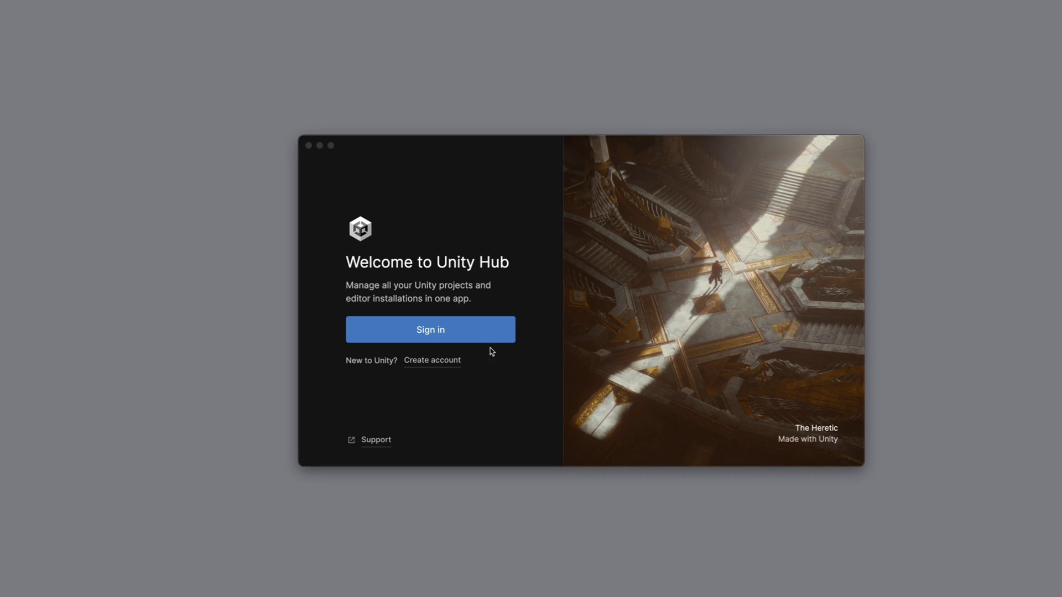
- Sign in to Unity Hub and agree to the Unity Personal license terms
left_click(450, 329)
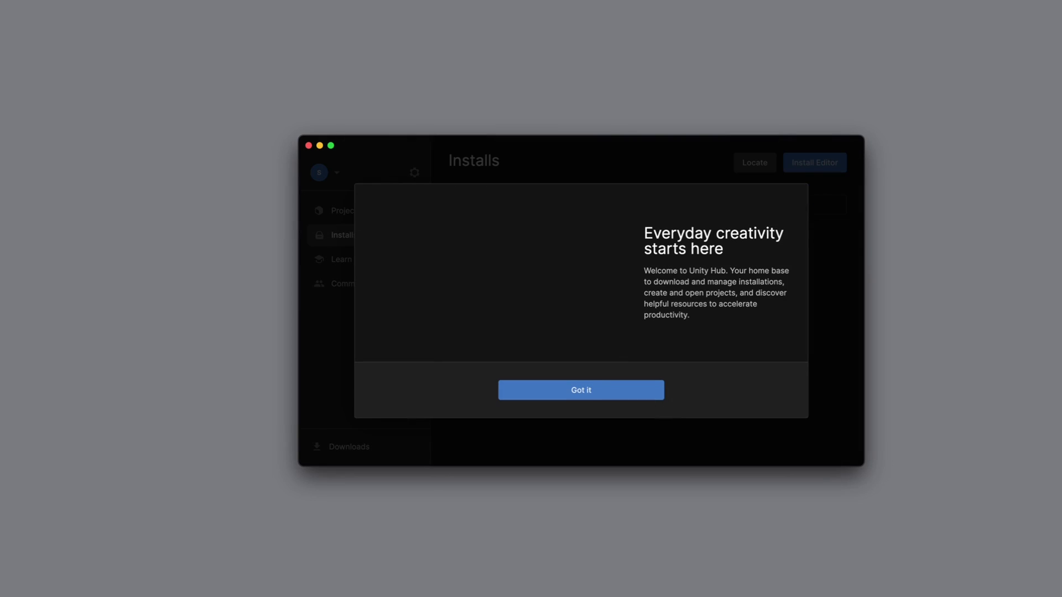
left_click(582, 388)
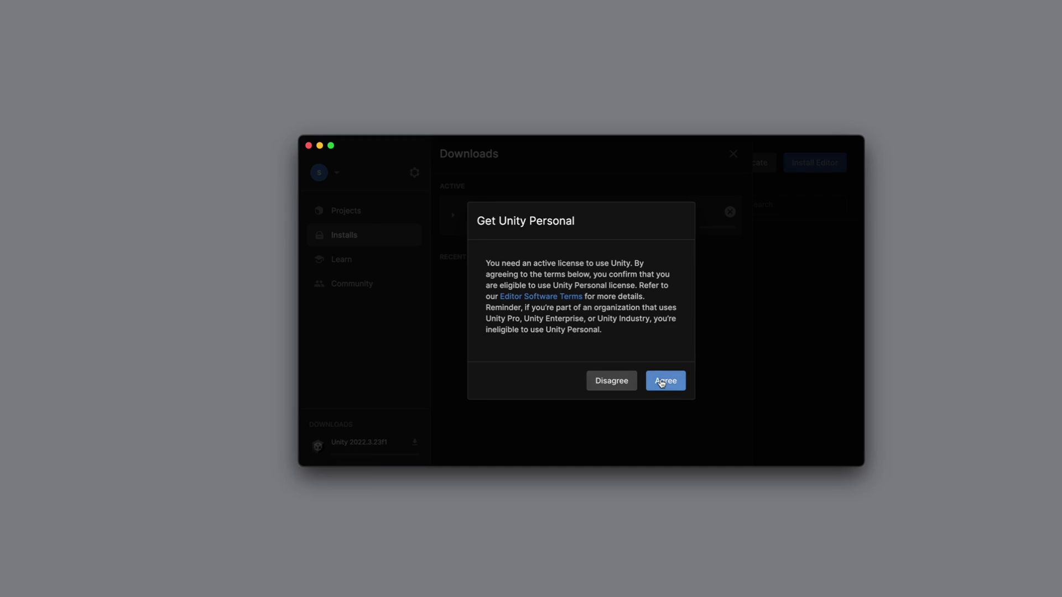
left_click(662, 381)
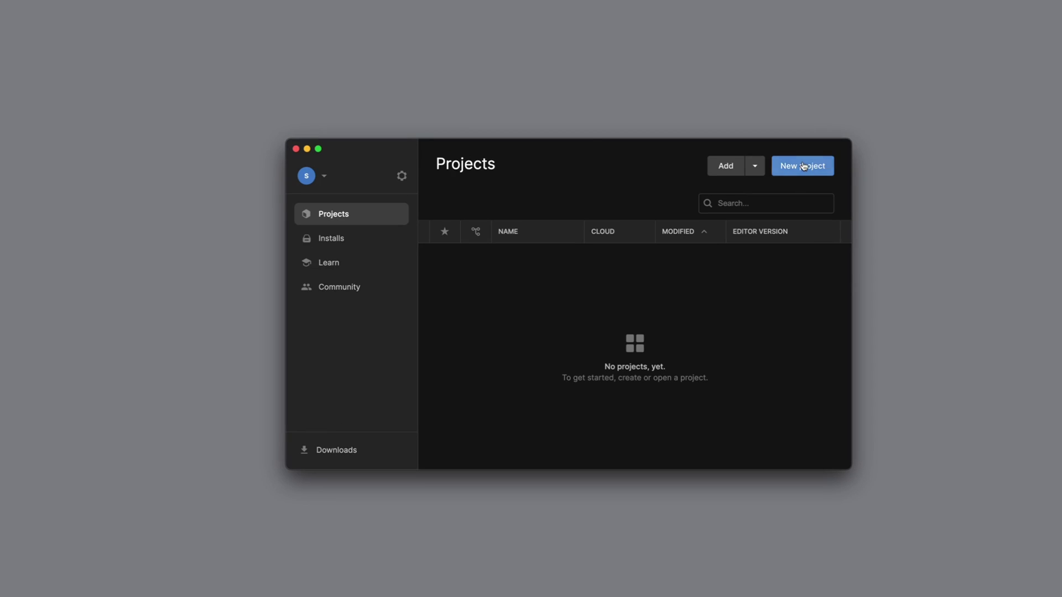
- Create a new 2D (Built-in) project named FlappyClone
left_click(804, 165)
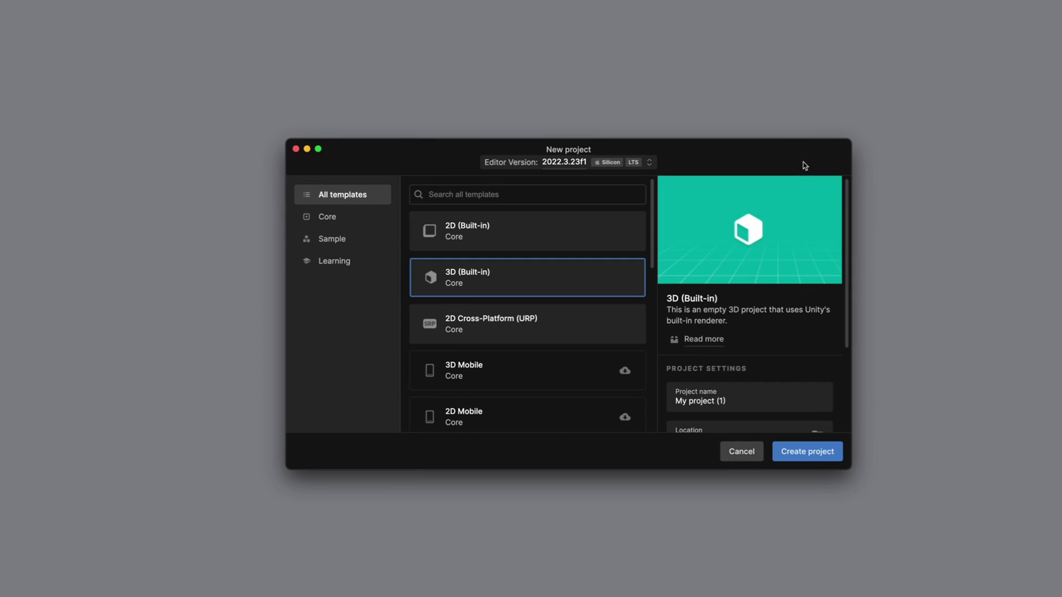
left_click(573, 240)
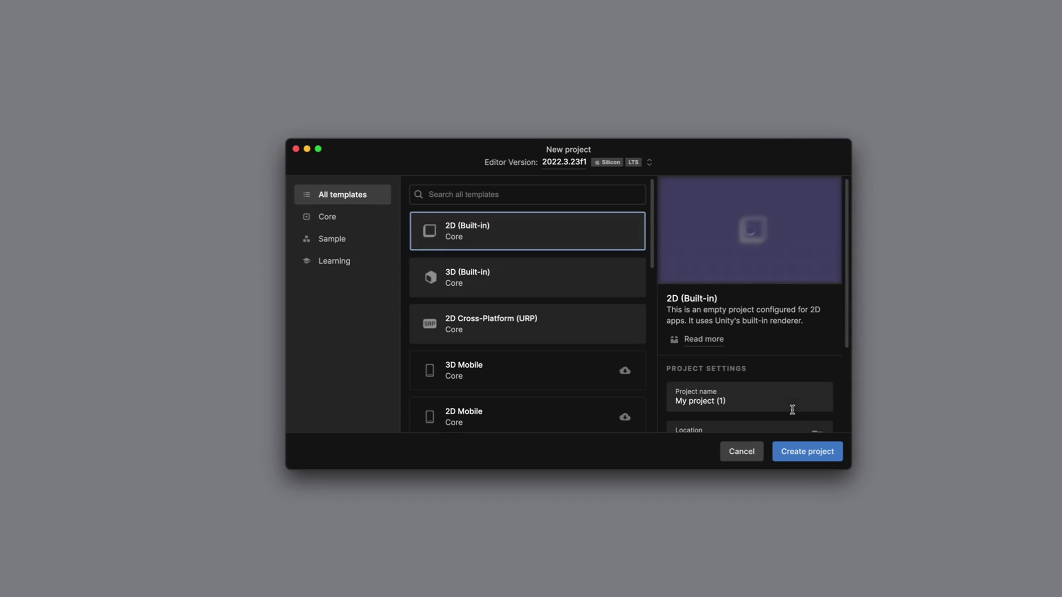
left_click(767, 407)
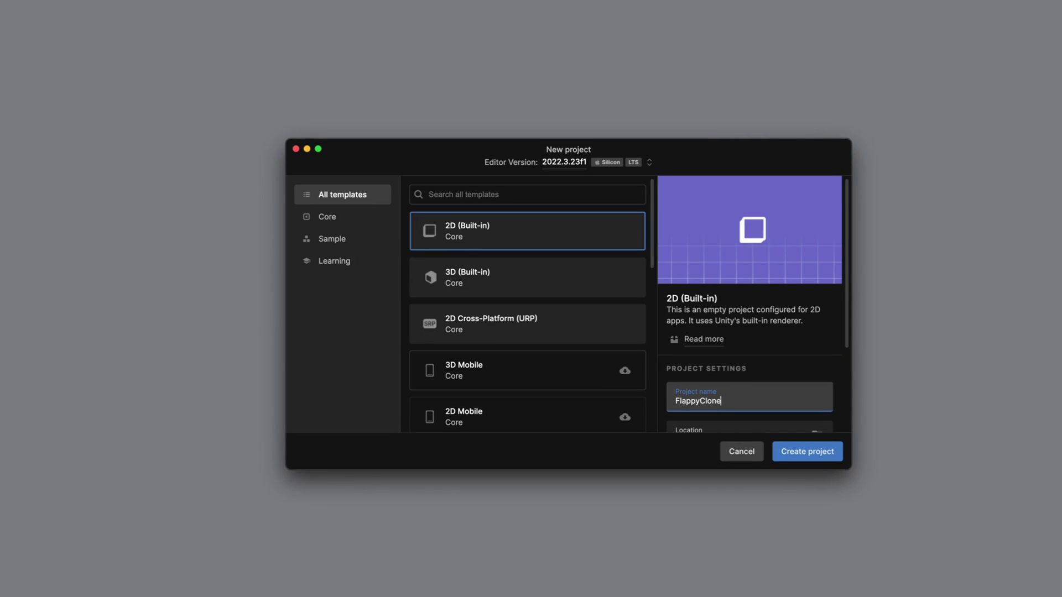
left_click(819, 451)
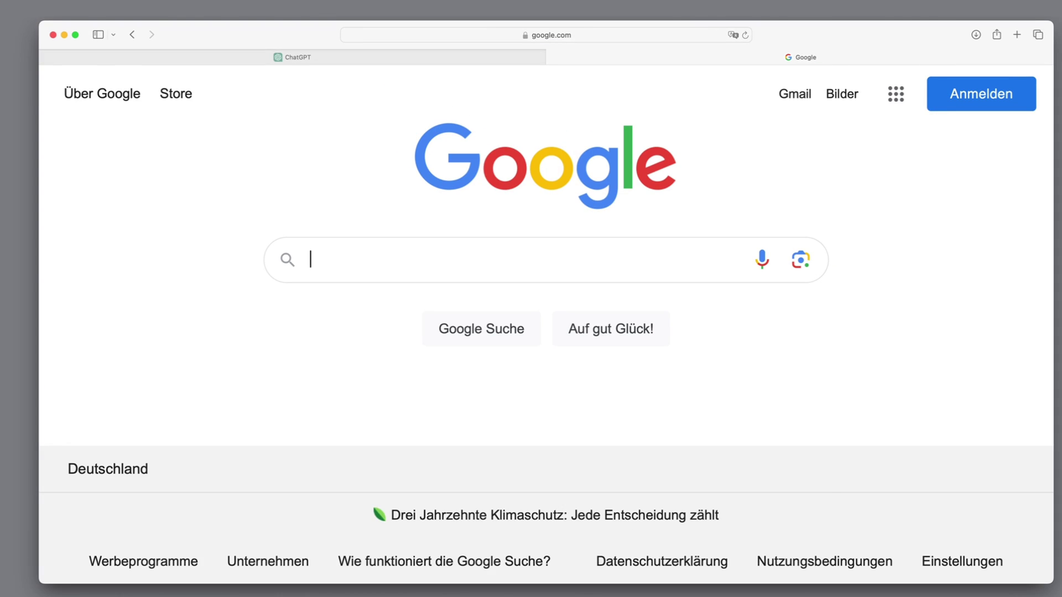
- Search Google for 'flappy bird assets'
type("flap")
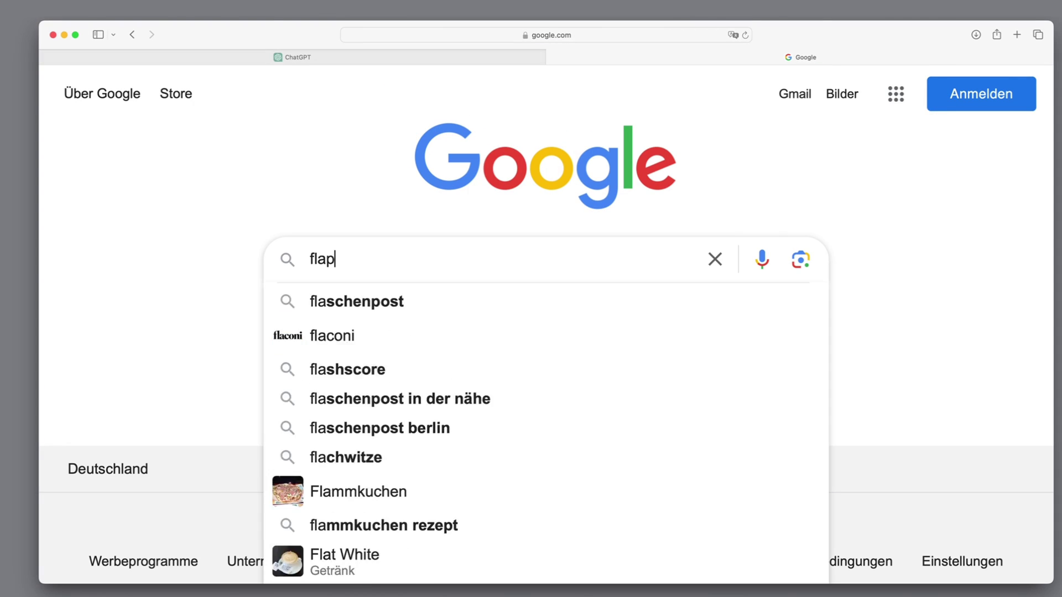
type("py bird assets")
key("Return")
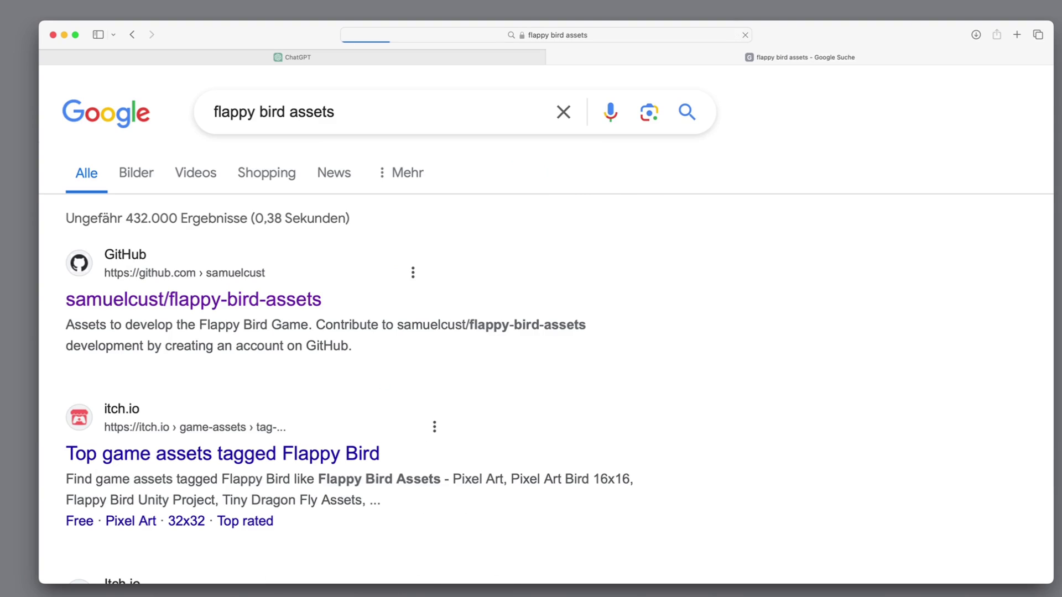
- In the flappy-bird-assets sprites folder, preview bluebird-downflap.png, bluebird-upflap.png and pipe-green.png
left_click(215, 310)
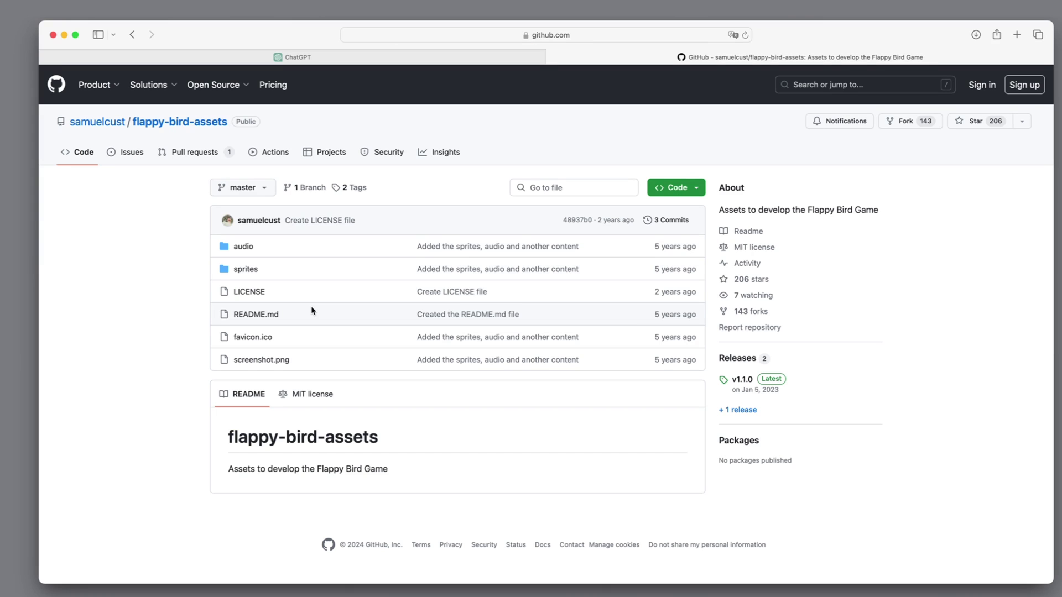
left_click(250, 270)
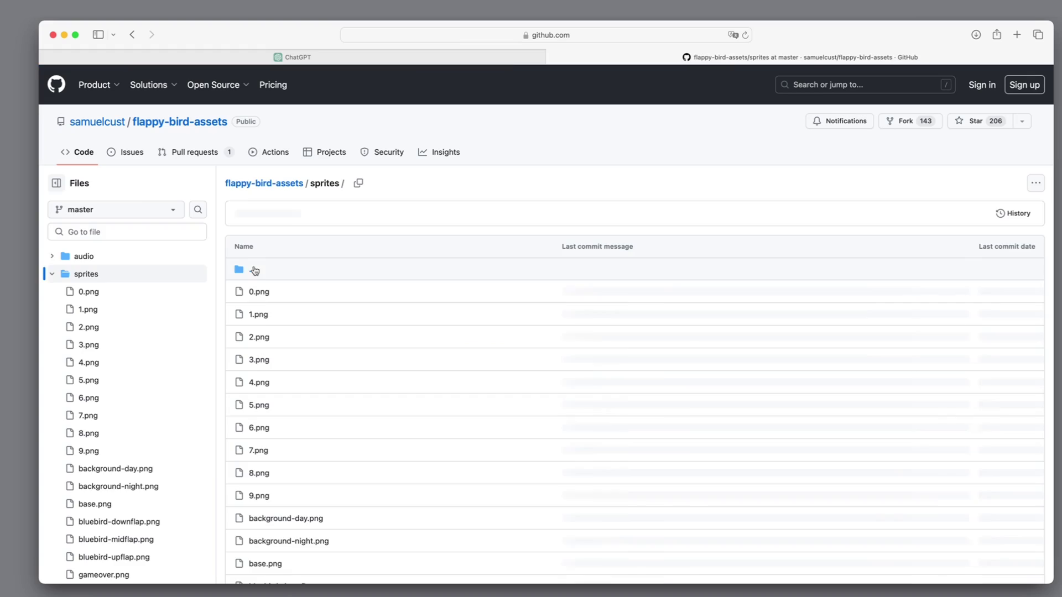
scroll(297, 410, "down", 5)
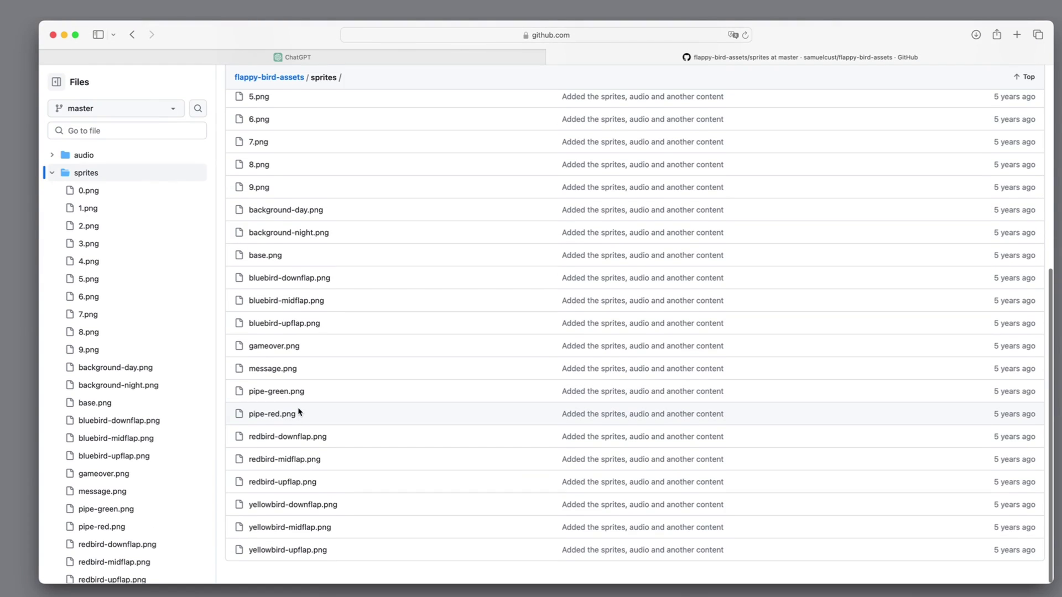
left_click(296, 279)
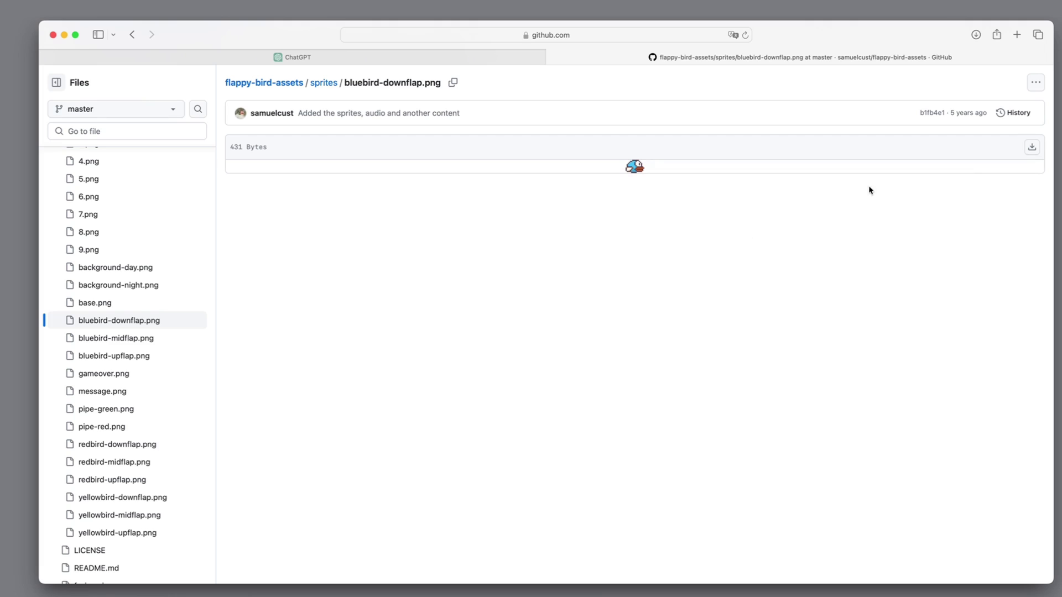
left_click(130, 35)
left_click(326, 532)
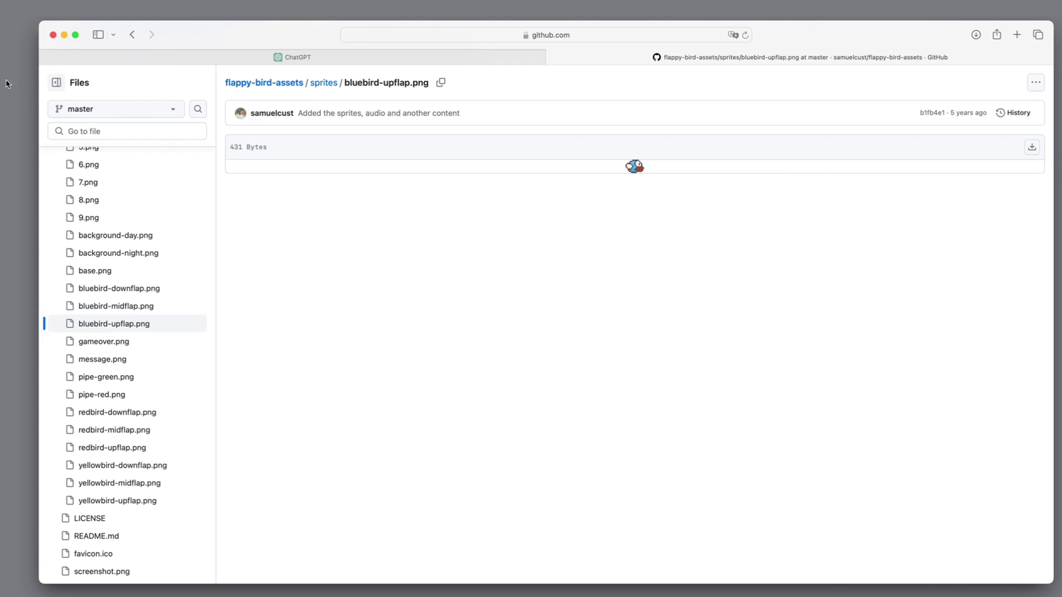
left_click(114, 377)
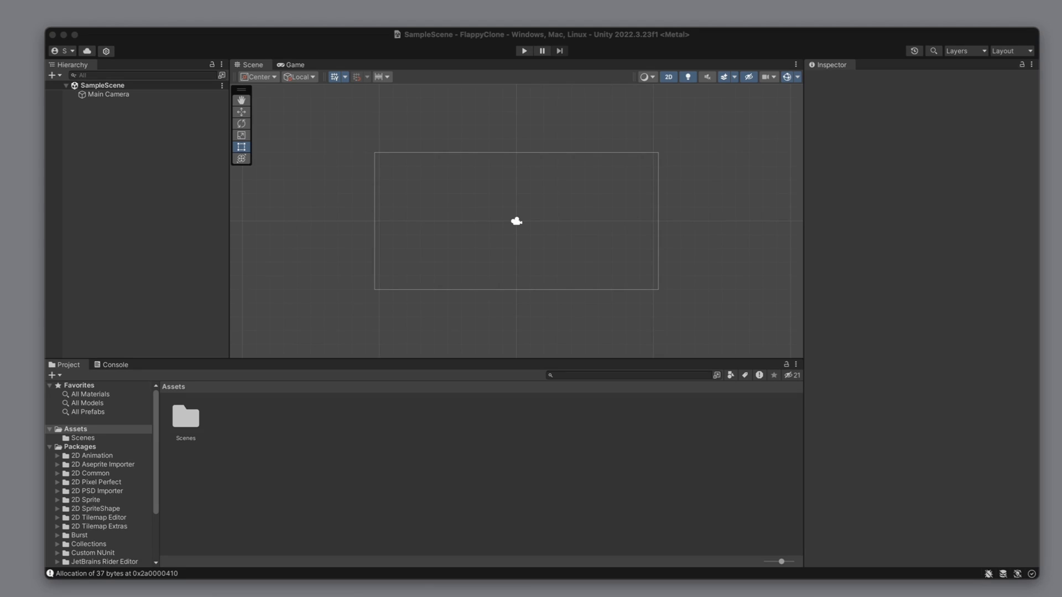
- Import the bird and pipe sprites, place bluebird-downflap at the scene centre, and test-play briefly
left_click_drag(1061, 435, 513, 464)
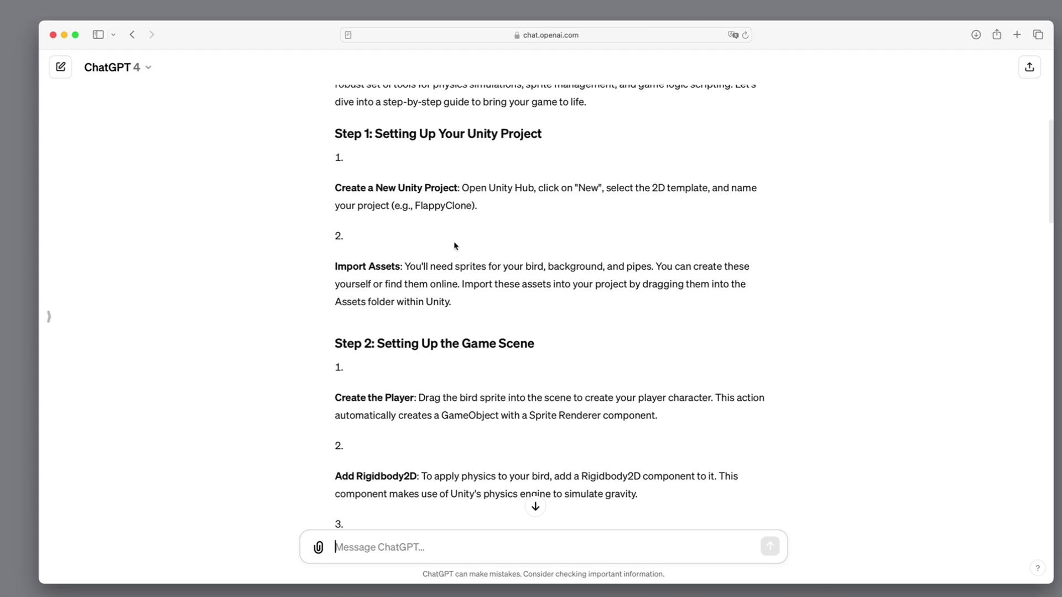
scroll(453, 250, "down", 5)
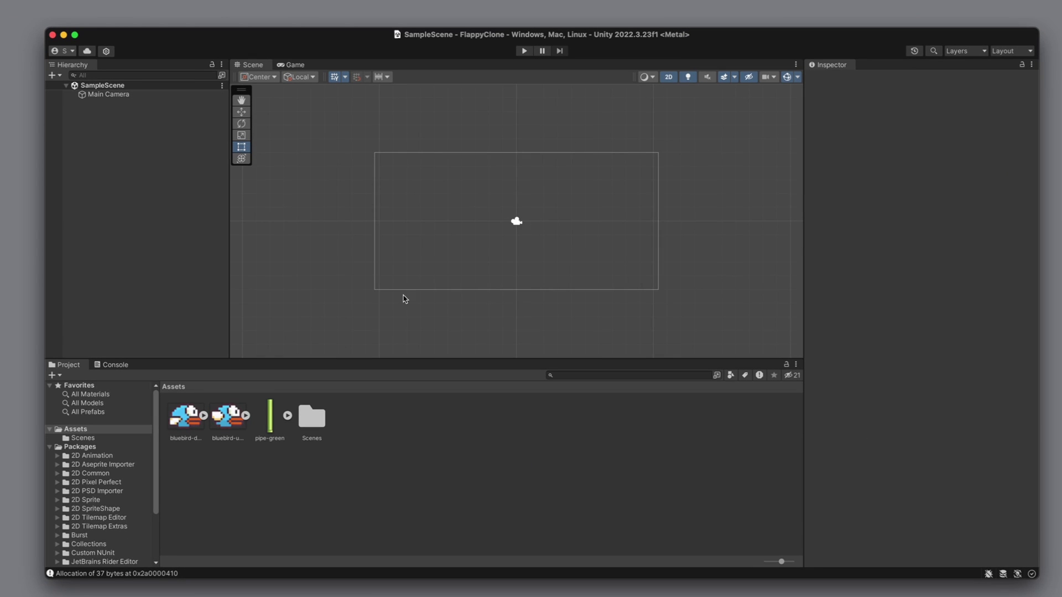
left_click(188, 426)
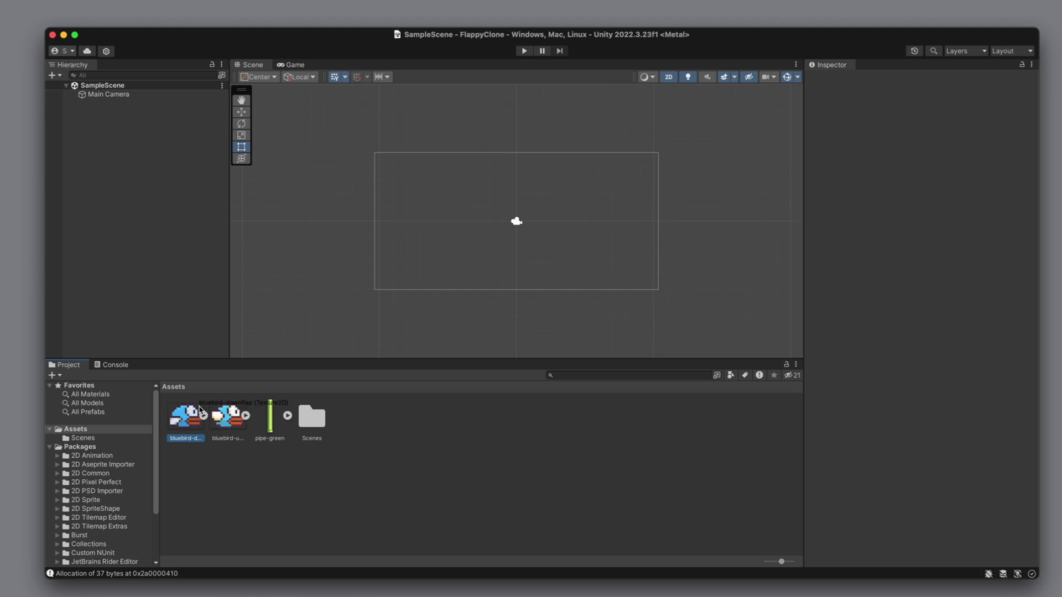
left_click_drag(199, 409, 516, 223)
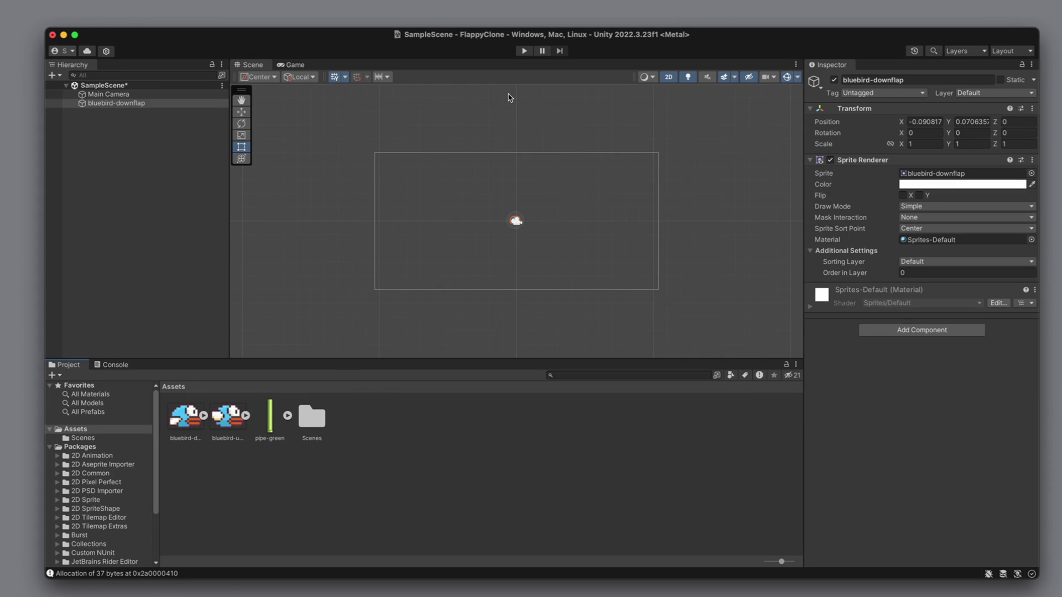
left_click(525, 51)
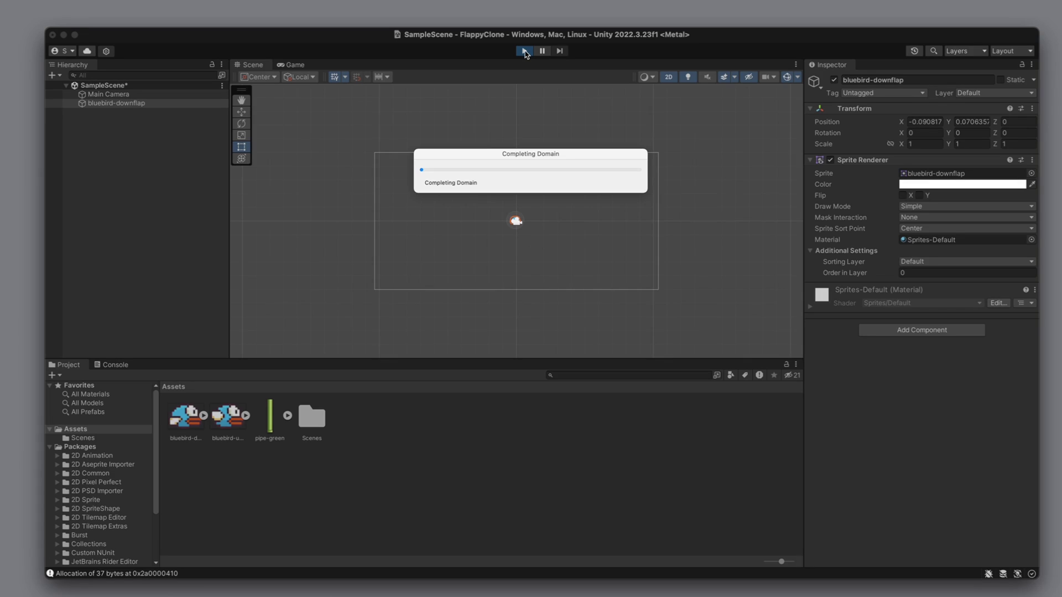
left_click(525, 51)
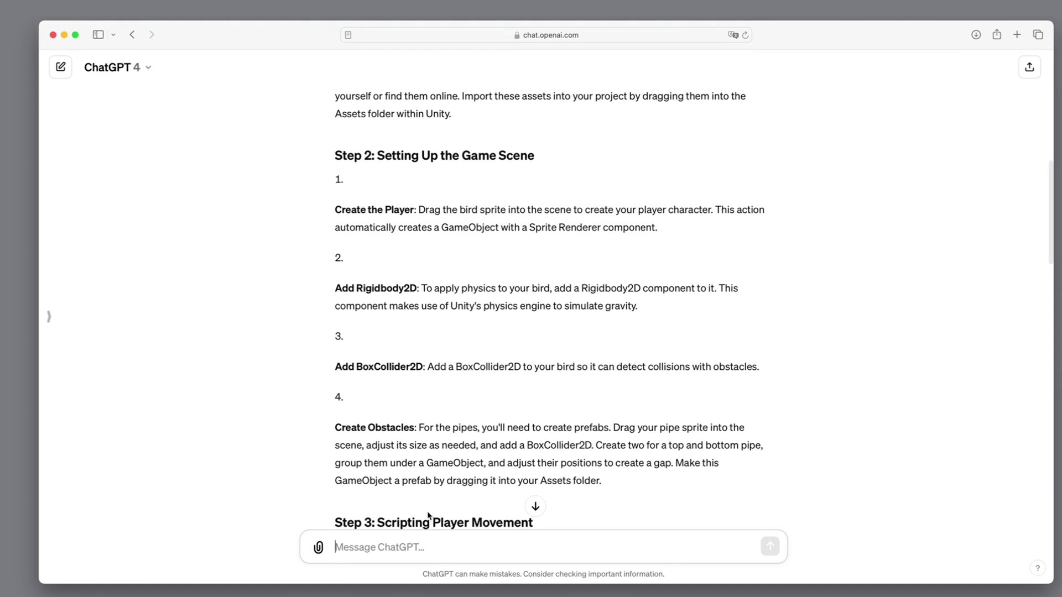
- Ask ChatGPT 'how can I create a animation between my 2 bird images'
type("how can I c")
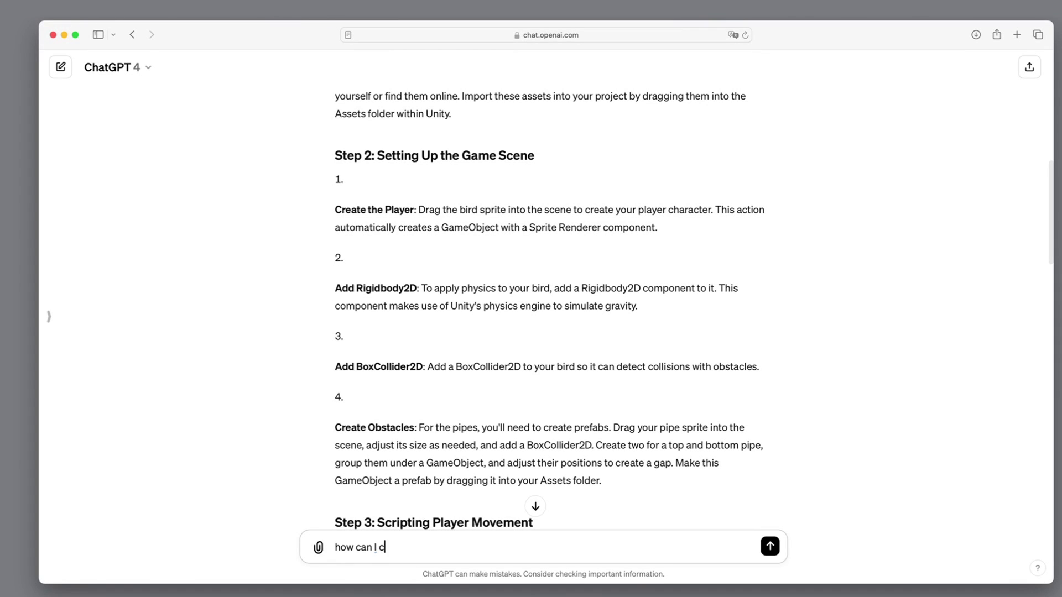
type("reate a animation between")
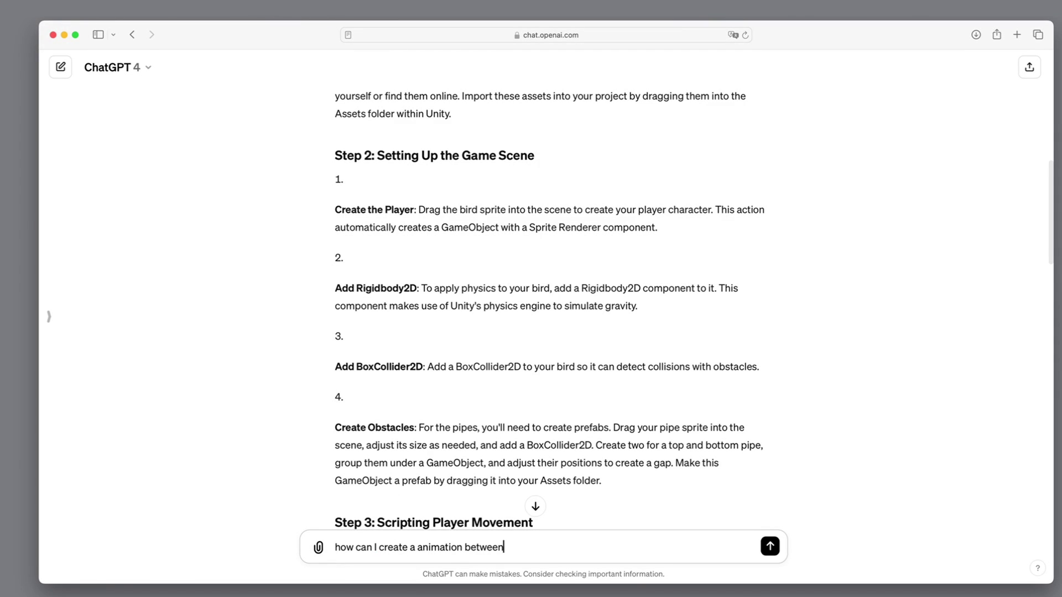
type(" my 2 bird images")
key("Return")
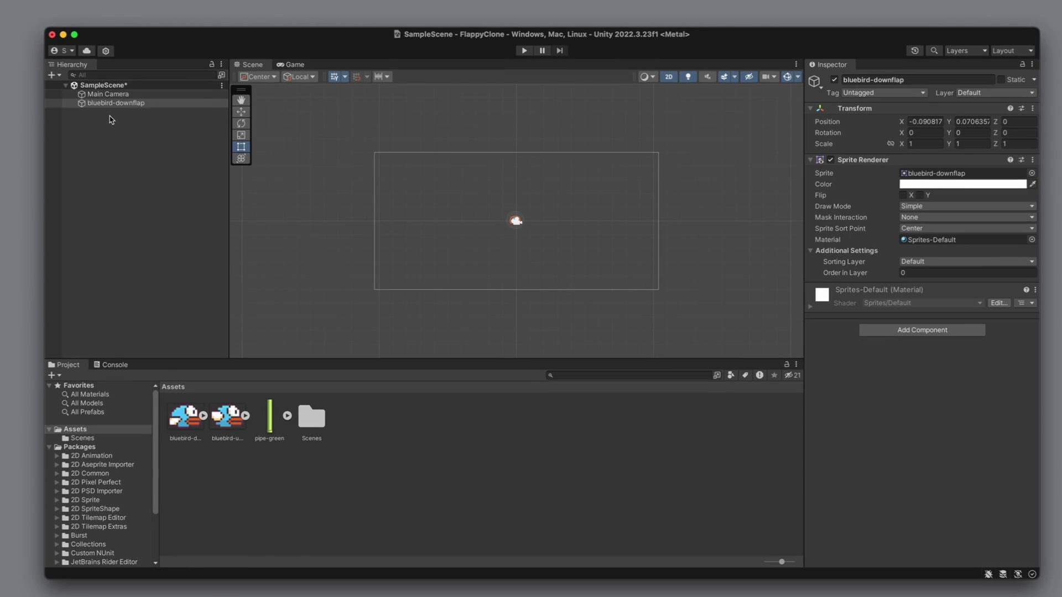
- Create an empty object named BirdFlap and start a new clip for it in the Animation window
right_click(109, 115)
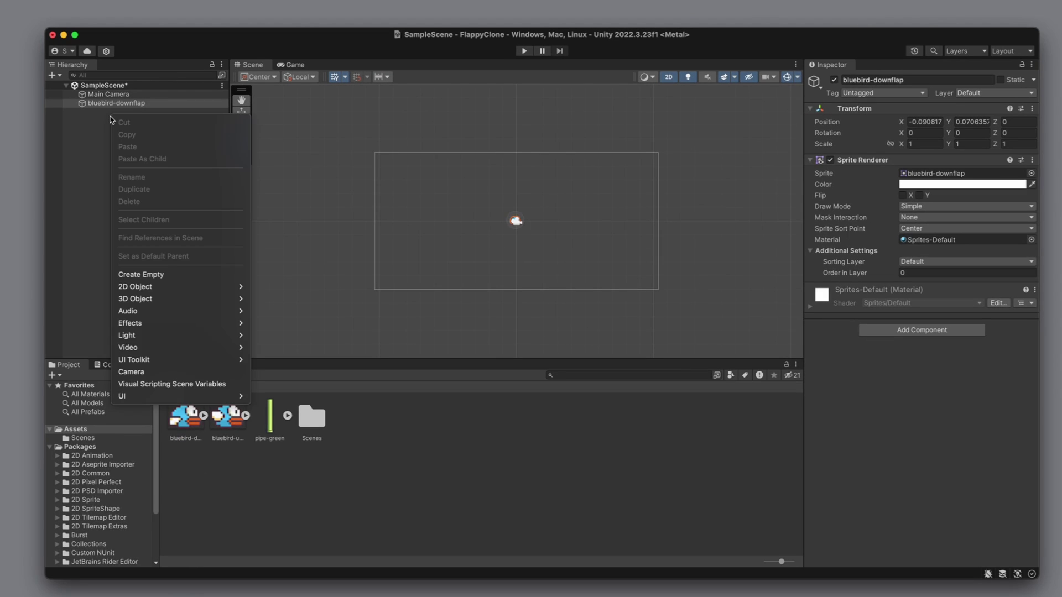
left_click(160, 274)
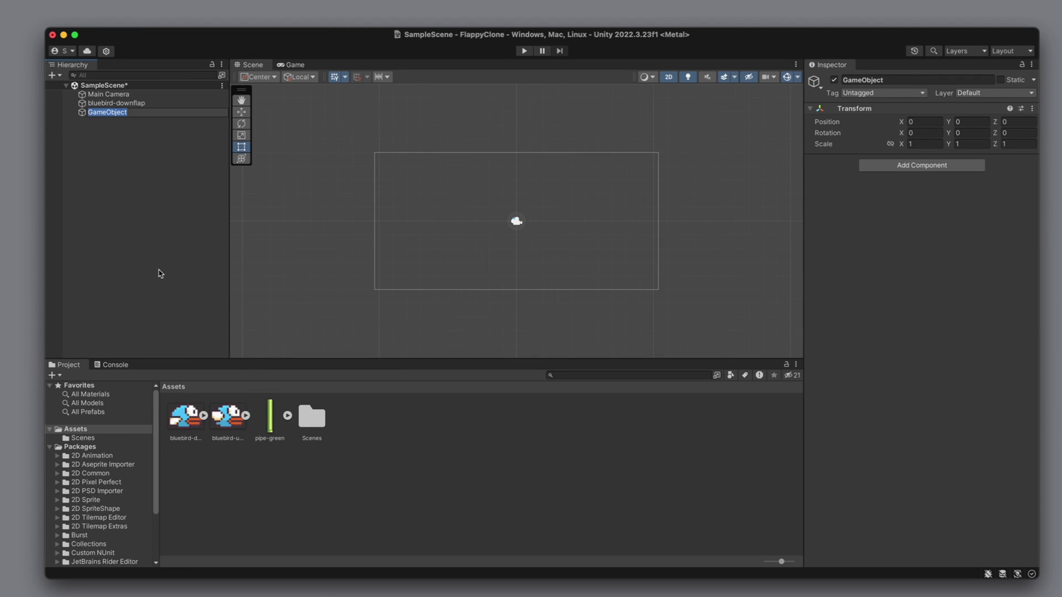
type("BirdFlap")
key("Return")
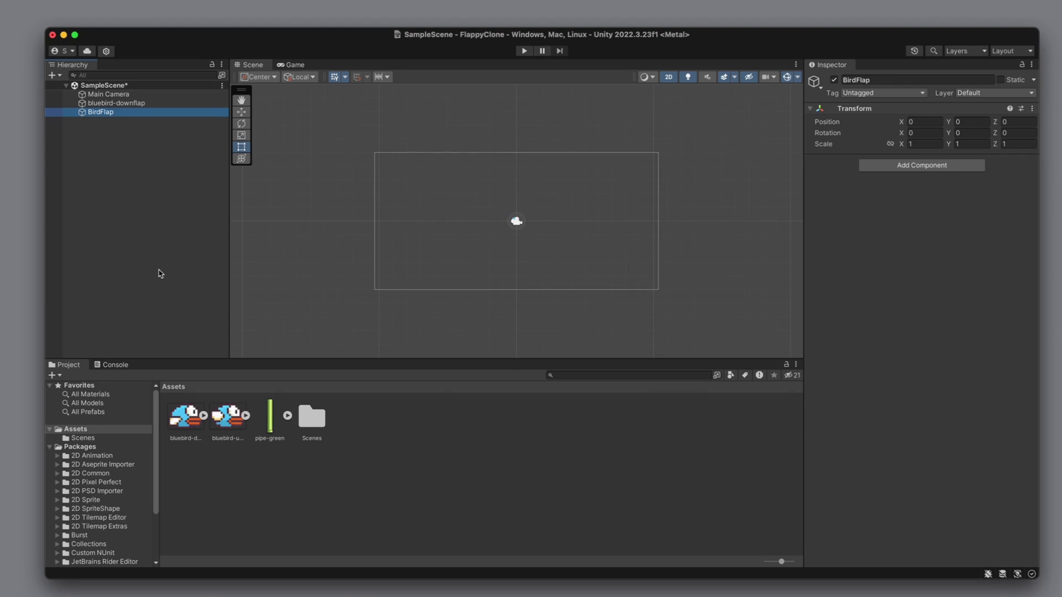
key("super+6")
left_click(789, 285)
type("BirdFlap")
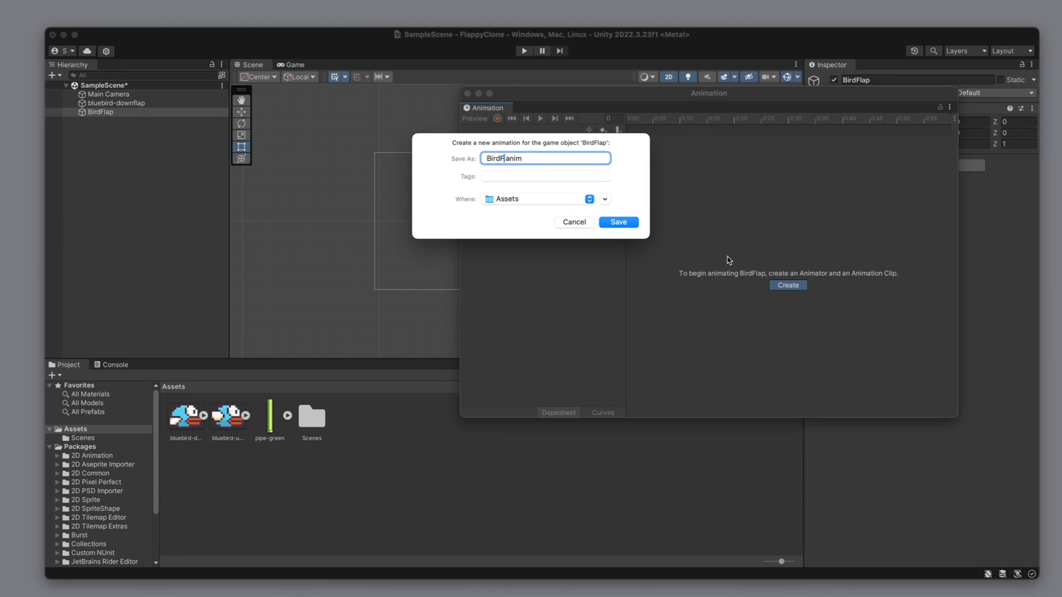
- Save the clip as BirdFlap and key the down-flap and up-flap sprites as its two frames
key("Return")
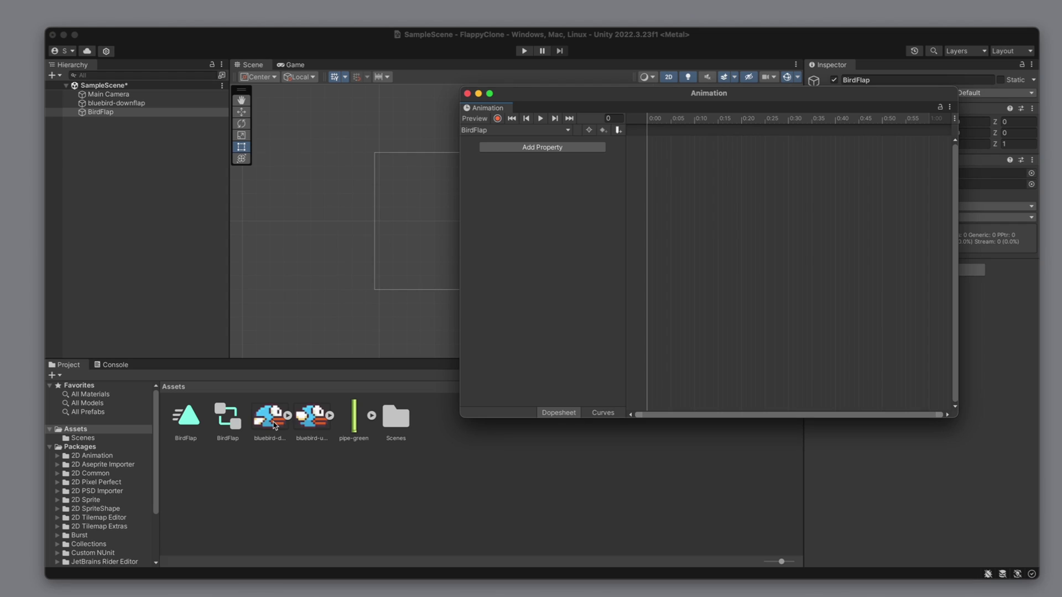
left_click_drag(273, 425, 650, 135)
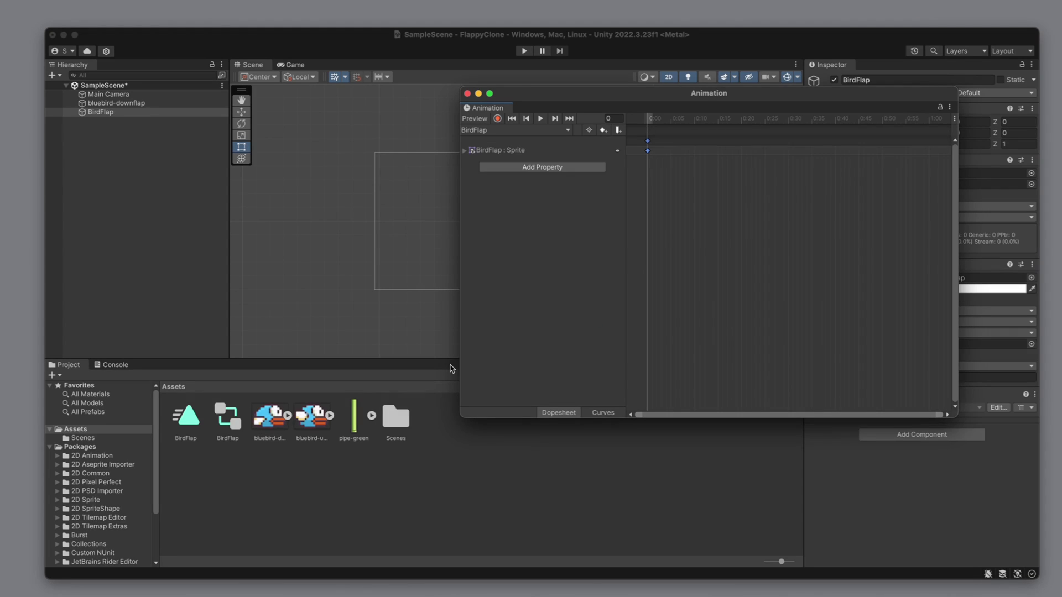
left_click_drag(311, 420, 669, 143)
left_click(673, 139)
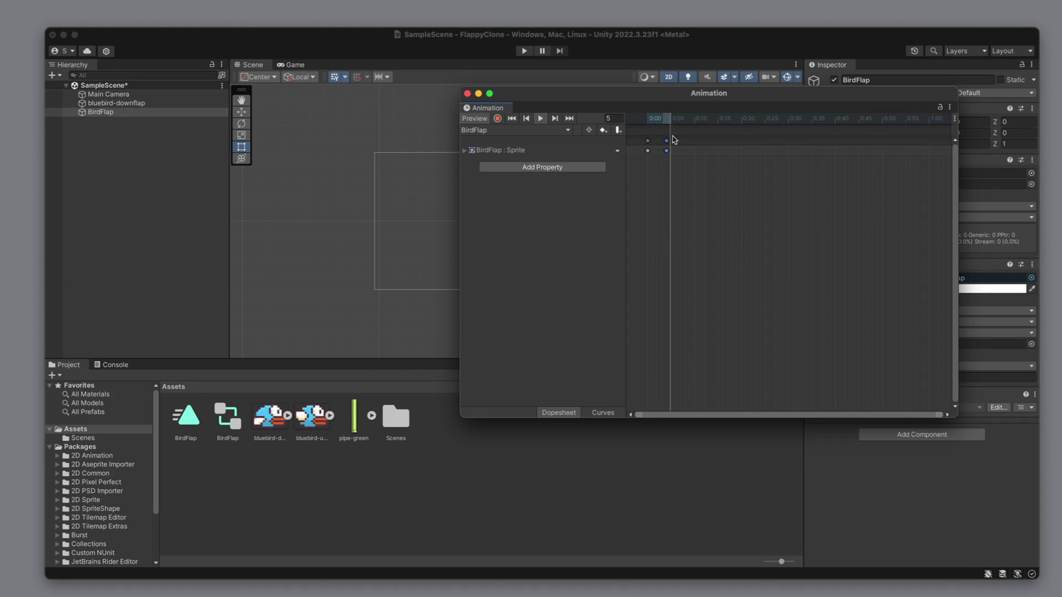
- Close the Animation window and play the game to watch the bird flap, then stop
left_click(468, 94)
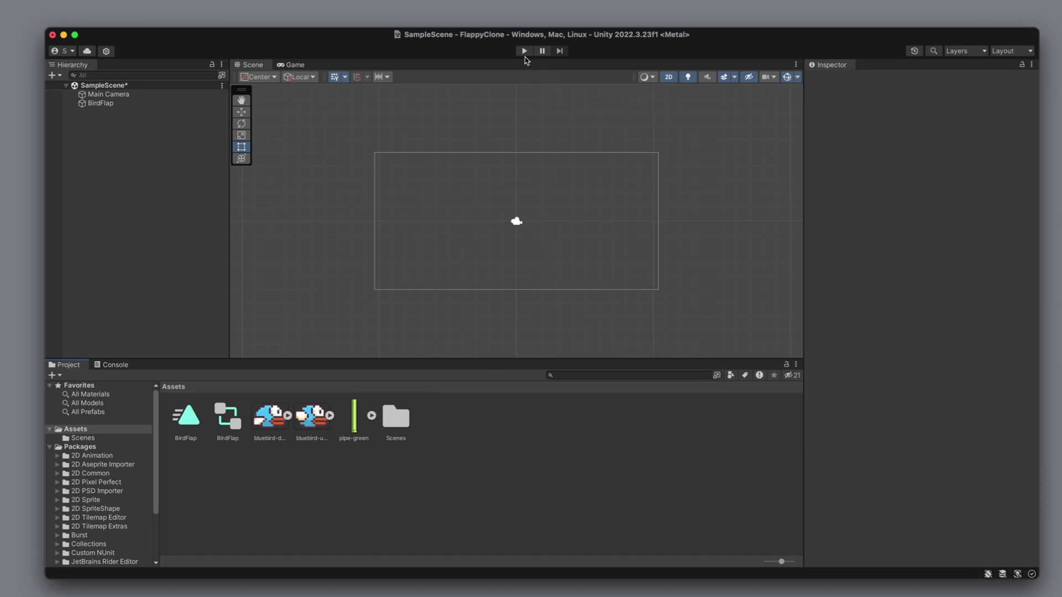
left_click(524, 51)
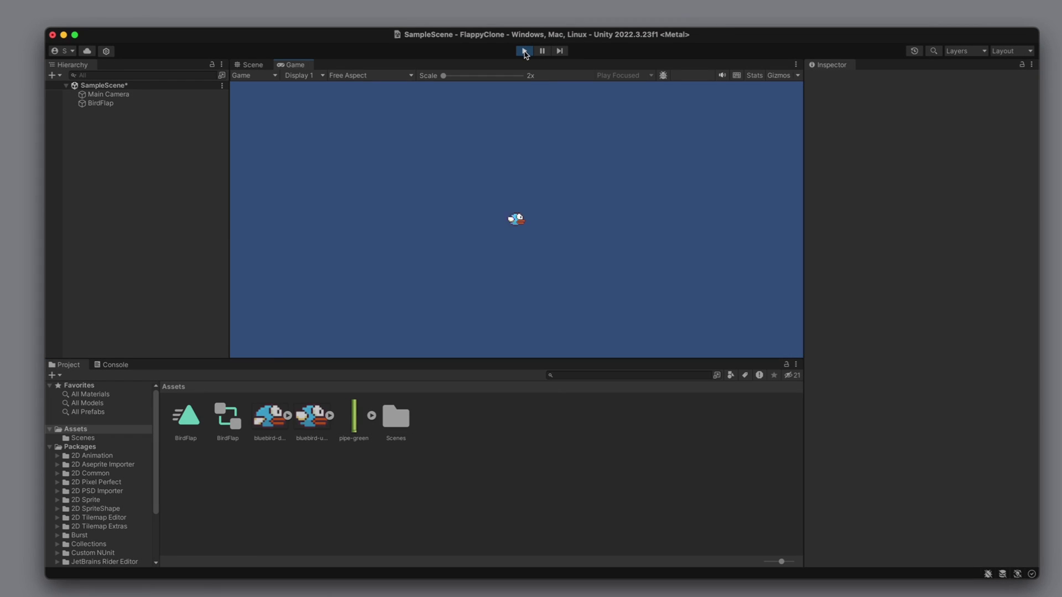
left_click(524, 51)
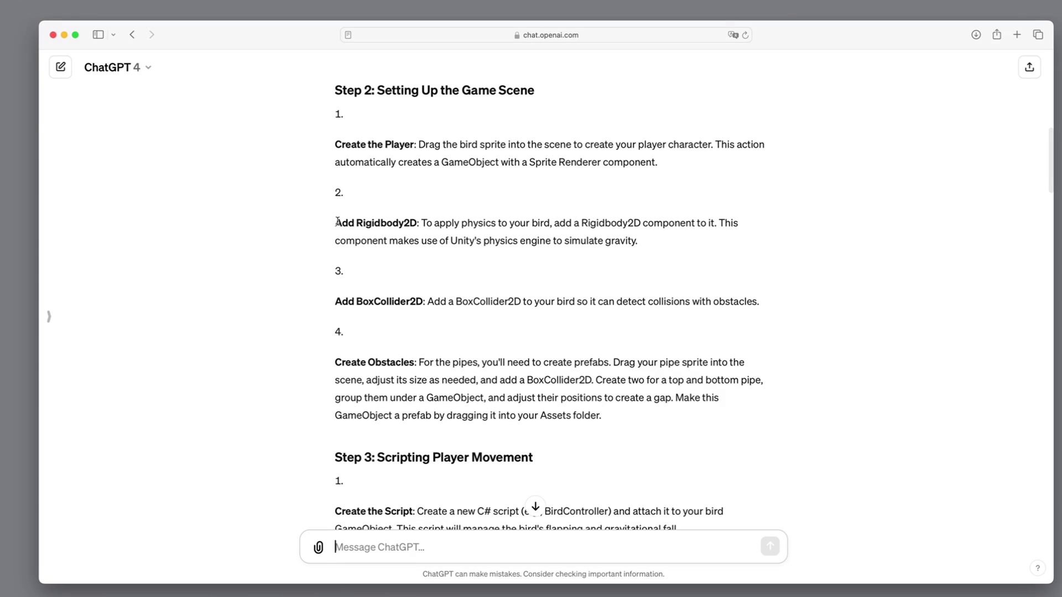
- Select the Add Rigidbody2D step text and ask ChatGPT 'How can I add rigidbody2d?'
left_click_drag(336, 222, 734, 246)
left_click(734, 247)
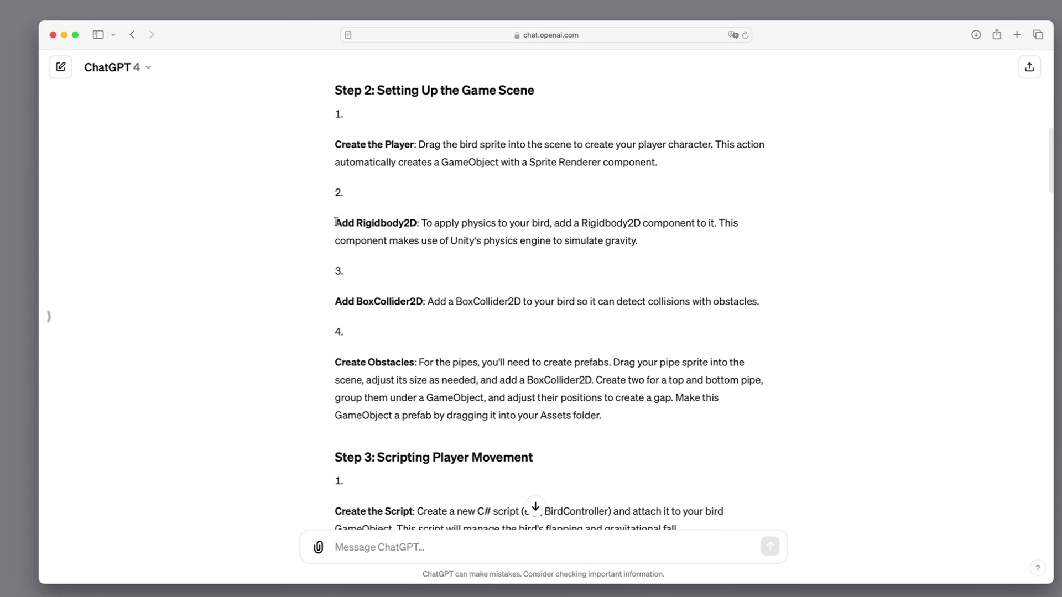
left_click_drag(336, 221, 418, 224)
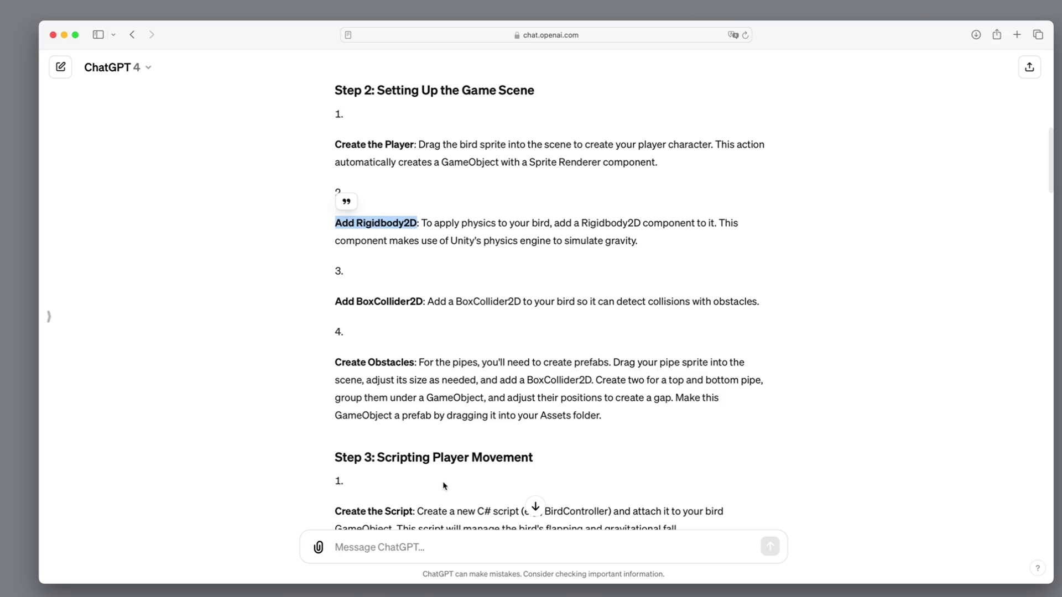
left_click(457, 551)
type("How can I add rig")
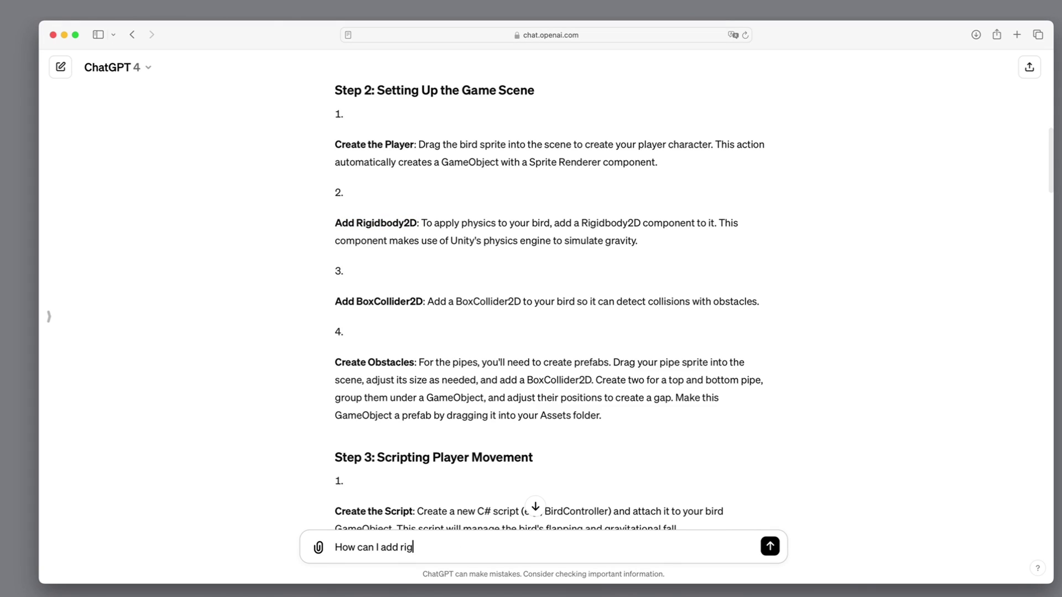
type("idbody2d?")
key("Return")
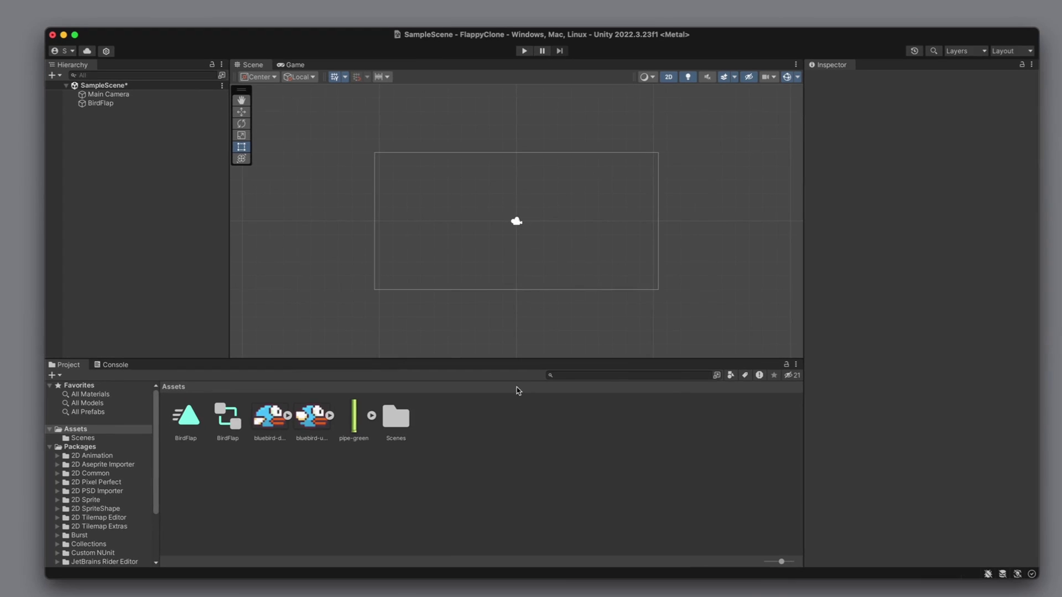
- Add a Rigidbody 2D component to BirdFlap via the 'rig' search, then run the game
left_click(119, 107)
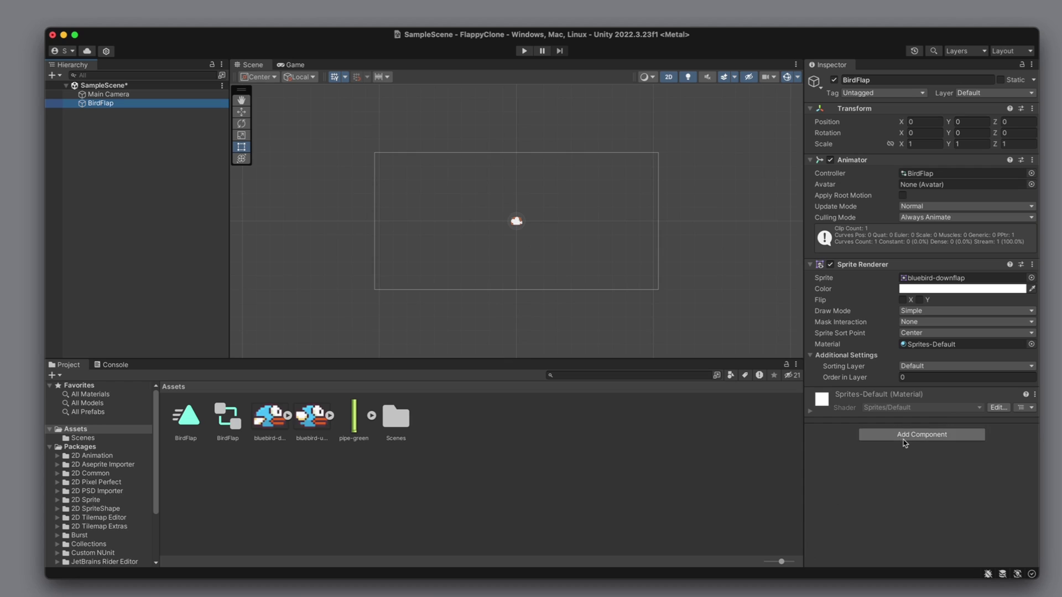
left_click(922, 434)
type("rig")
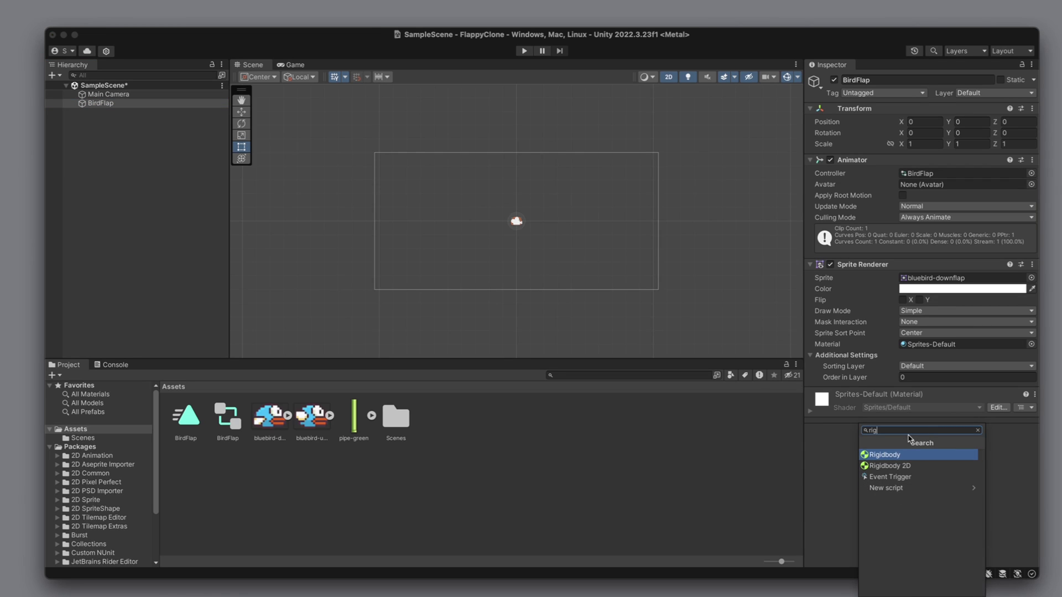
left_click(913, 465)
left_click(524, 51)
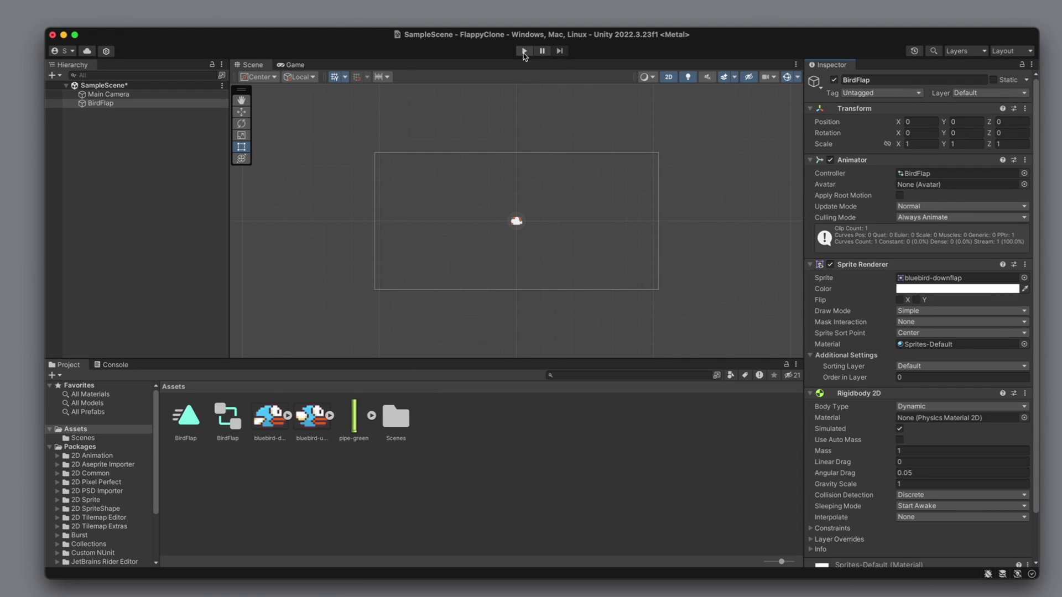